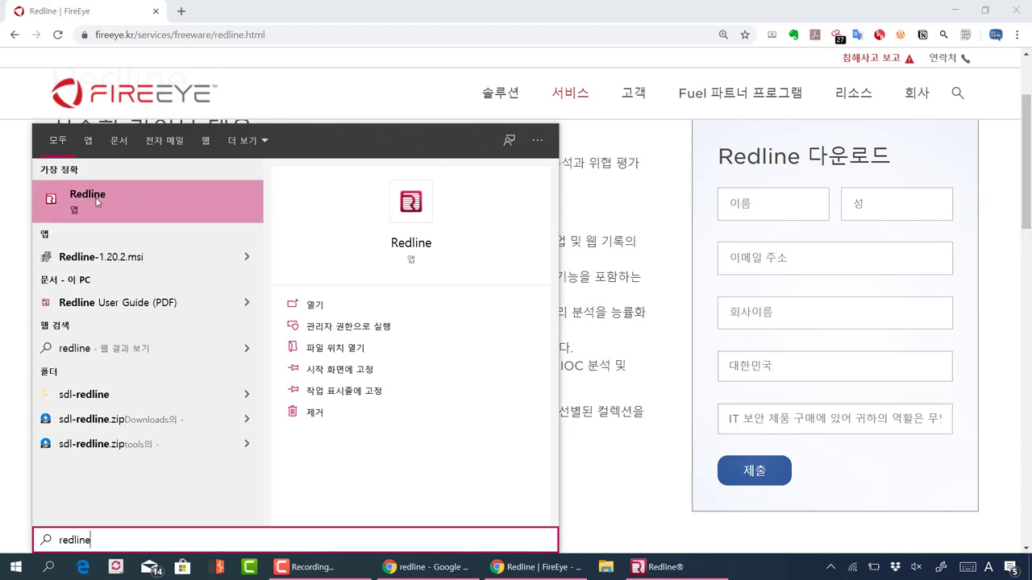
Step: Launch a second Redline instance, minimise the one still processing, and bring the new window forward
click(129, 200)
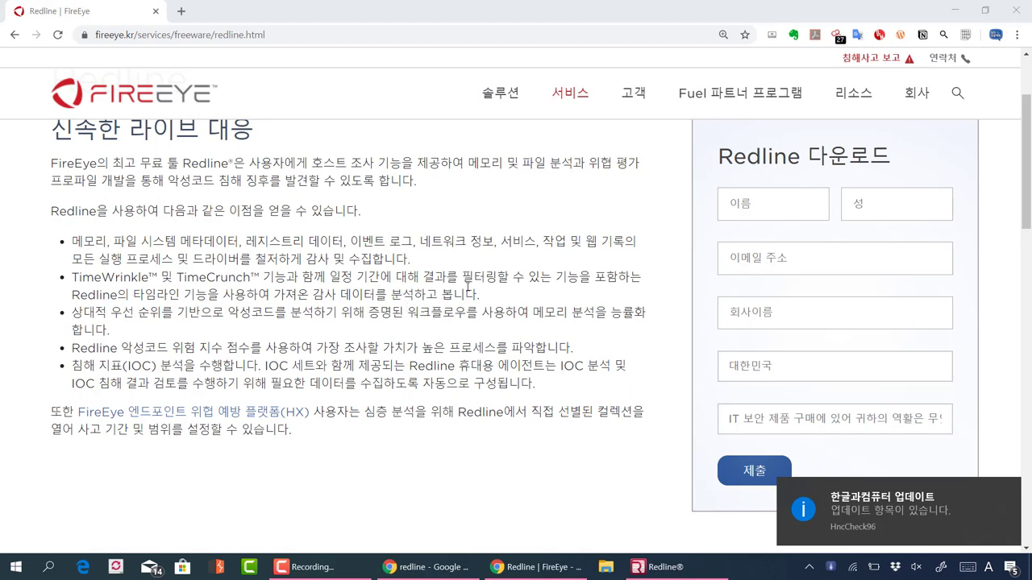
mouse_move(661, 568)
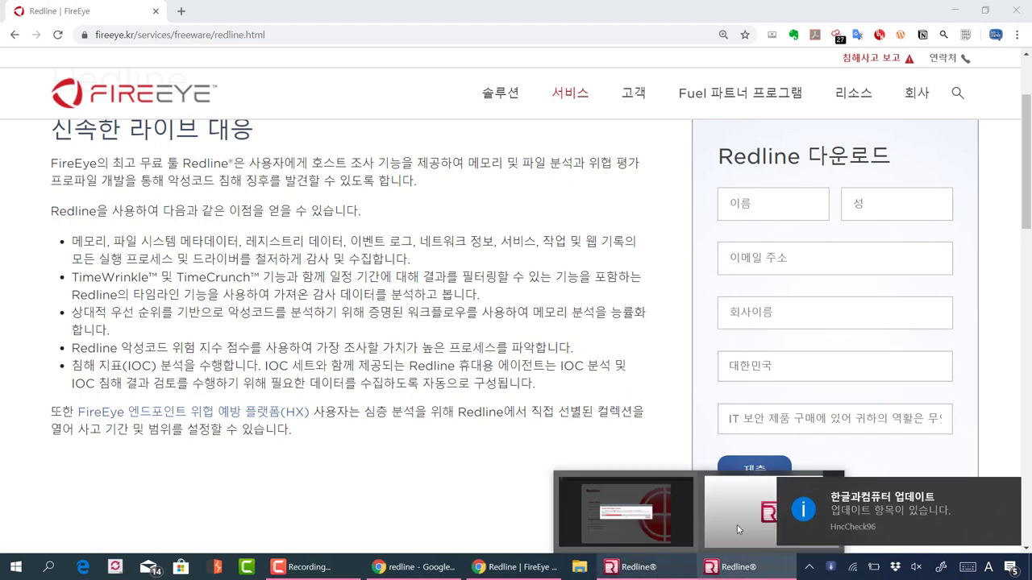
click(738, 530)
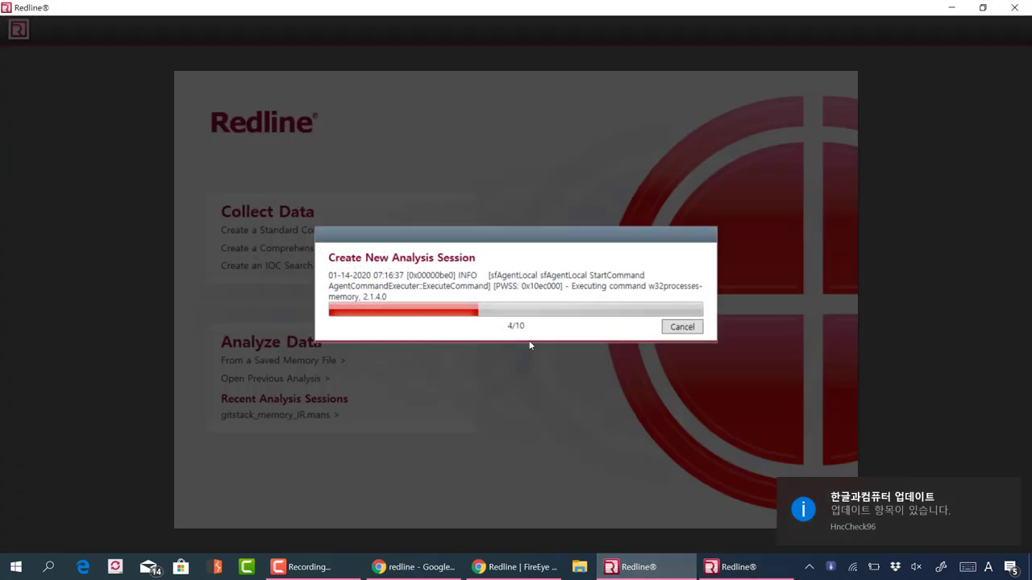
click(956, 8)
click(757, 567)
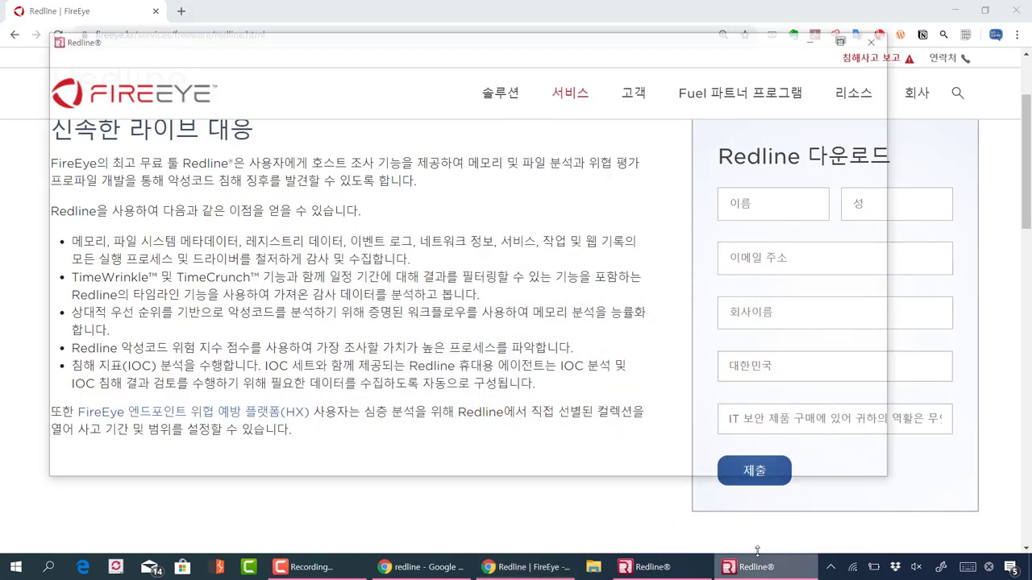
drag(363, 15, 441, 30)
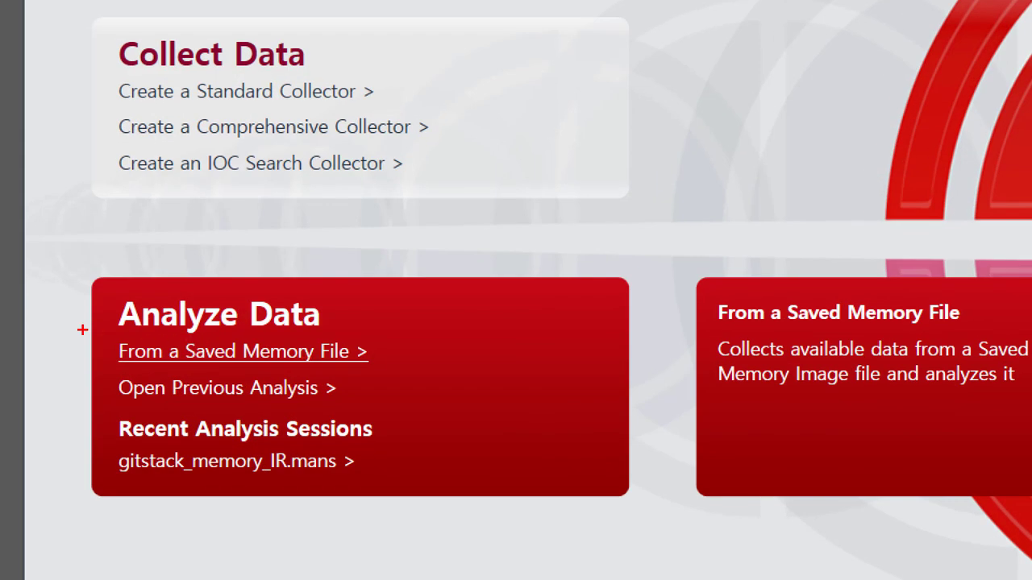
Step: Start a new analysis session from a saved memory file
mouse_move(79, 280)
mouse_down()
mouse_move(674, 535)
mouse_move(695, 421)
mouse_move(650, 373)
mouse_up()
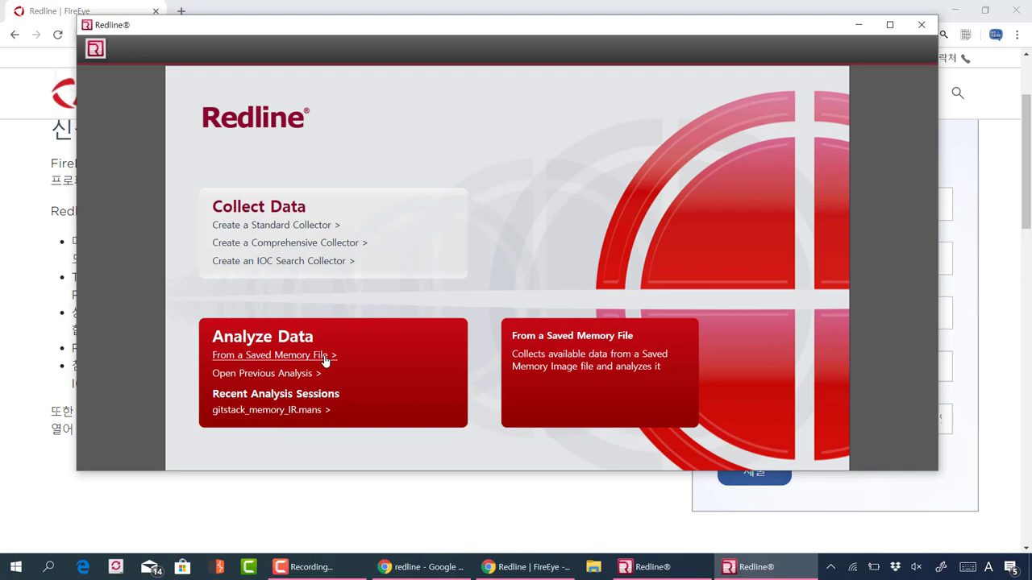
click(326, 359)
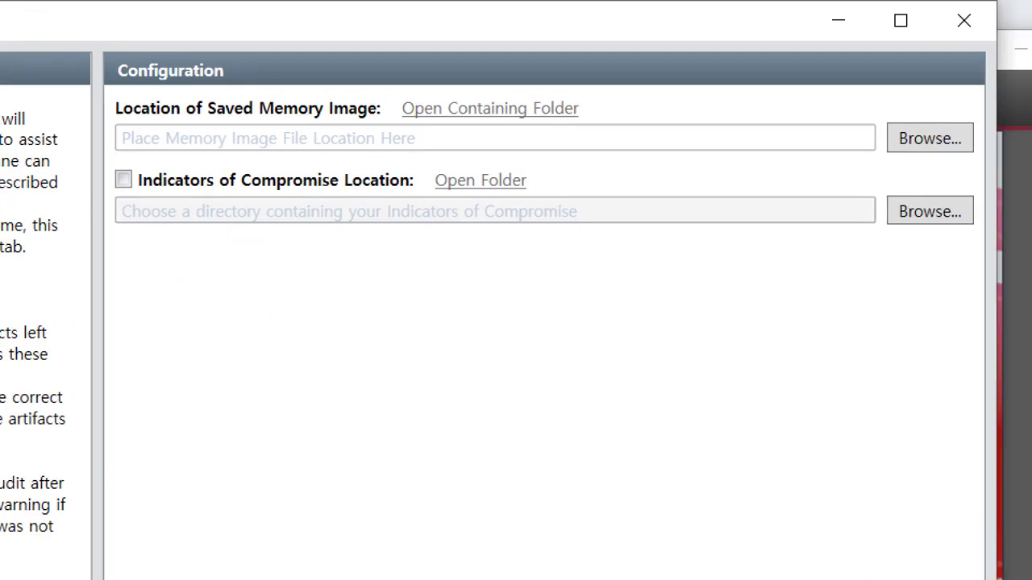
mouse_move(77, 84)
mouse_down()
mouse_move(306, 171)
mouse_move(998, 169)
mouse_up()
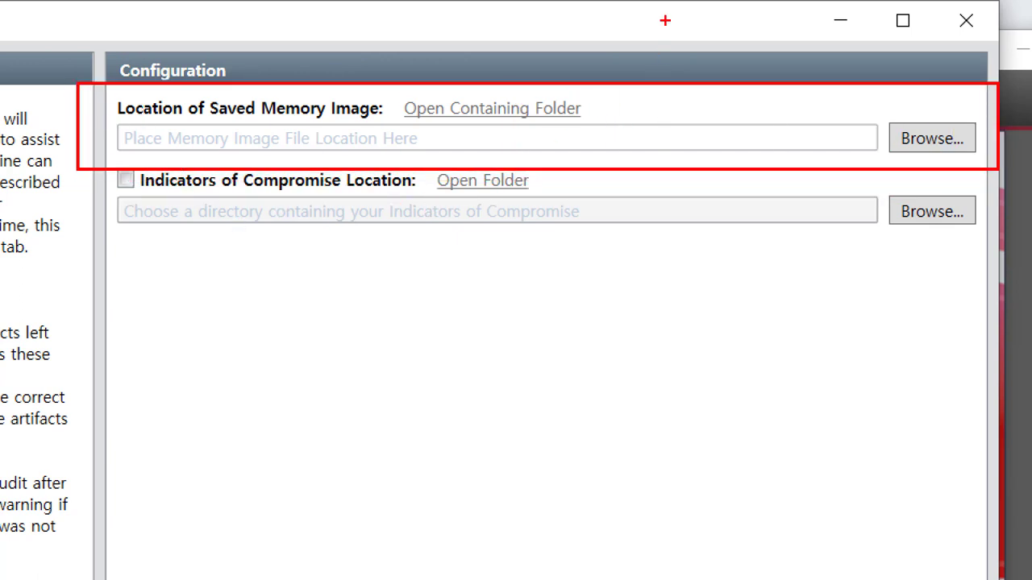
drag(665, 20, 669, 80)
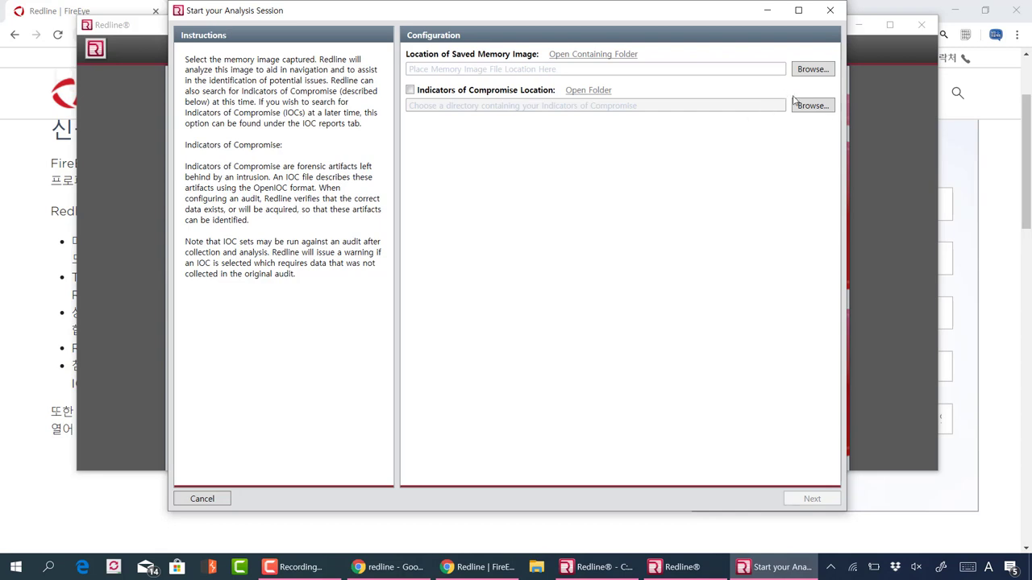
Step: Show all file types and choose 01_hfs_attack_win7.raw from the desktop as the saved memory image
click(810, 71)
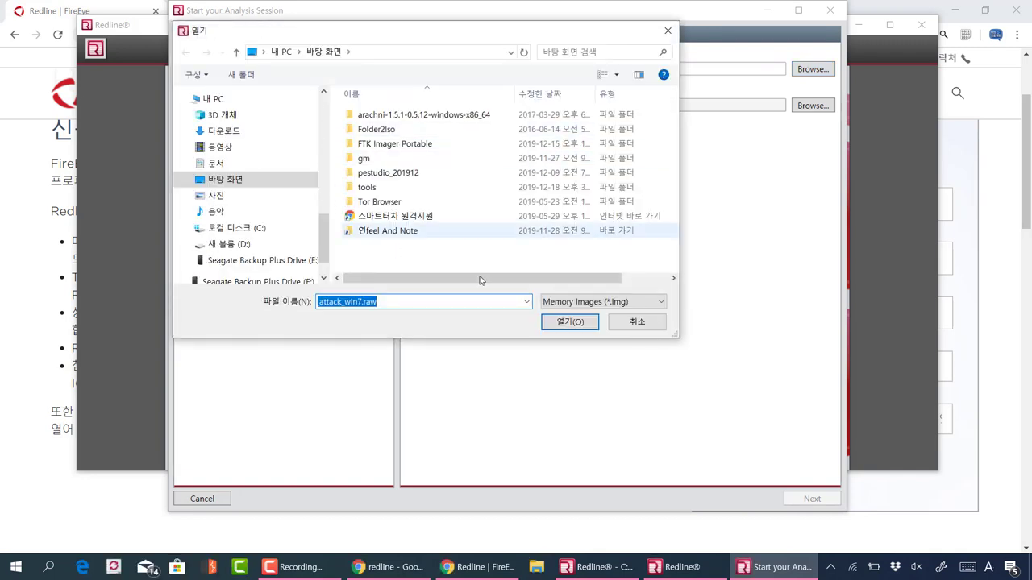
click(585, 304)
click(579, 326)
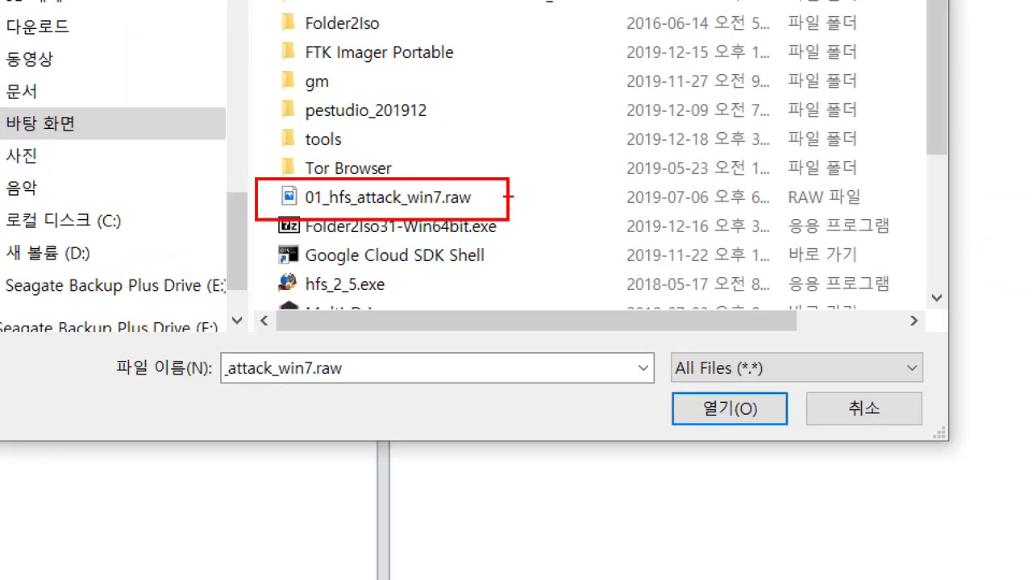
mouse_move(516, 142)
mouse_down()
mouse_move(493, 174)
mouse_move(511, 182)
mouse_up()
mouse_move(553, 152)
mouse_down()
mouse_move(560, 167)
mouse_move(589, 169)
mouse_up()
mouse_move(602, 127)
mouse_down()
mouse_move(588, 161)
mouse_move(600, 153)
mouse_up()
mouse_move(585, 147)
mouse_down()
mouse_move(617, 146)
mouse_move(636, 181)
mouse_move(660, 161)
mouse_move(510, 188)
mouse_up()
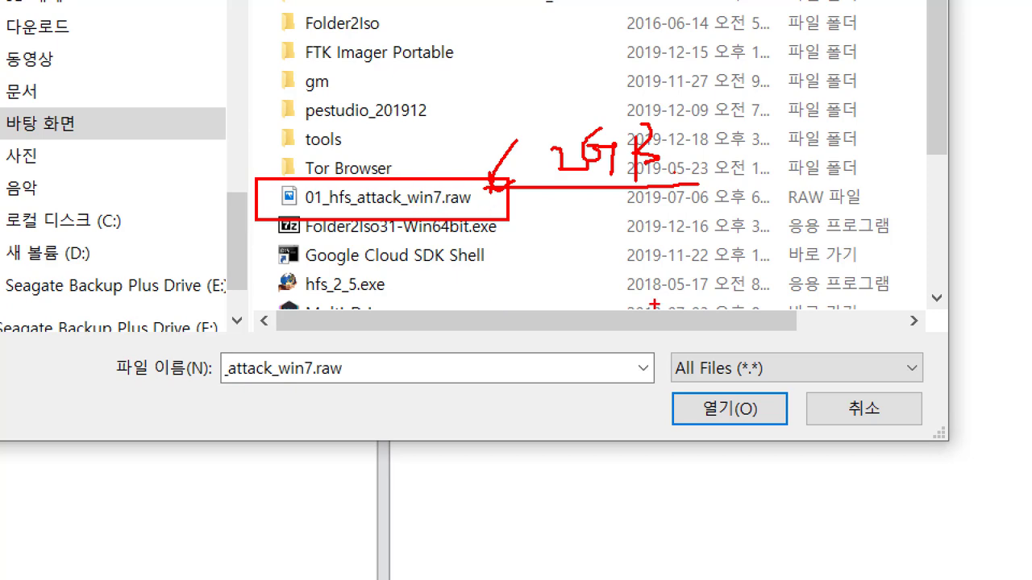
key(Escape)
double_click(508, 202)
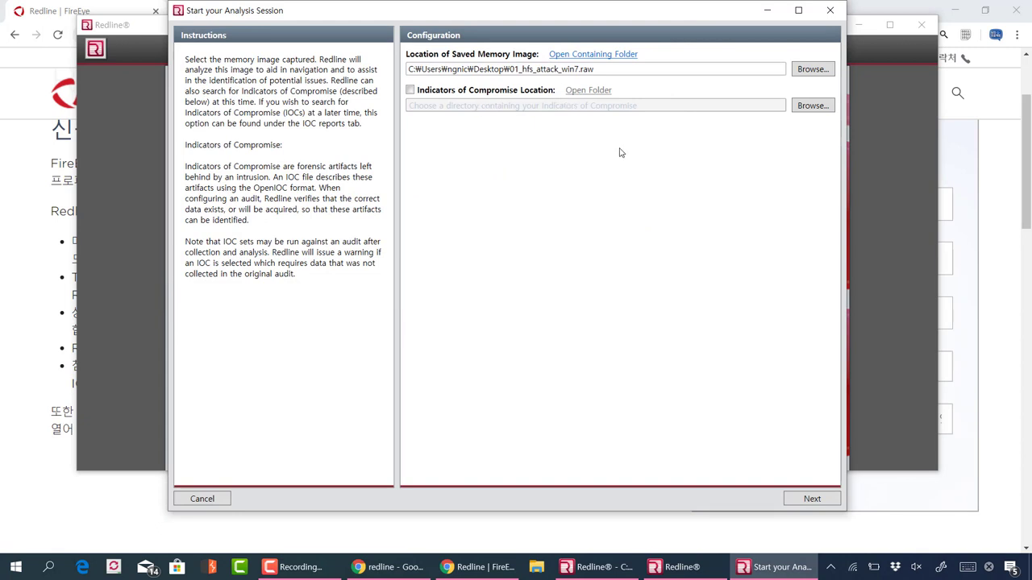
Step: Continue to the session storage settings and name the analysis session hfs_memory01
click(809, 499)
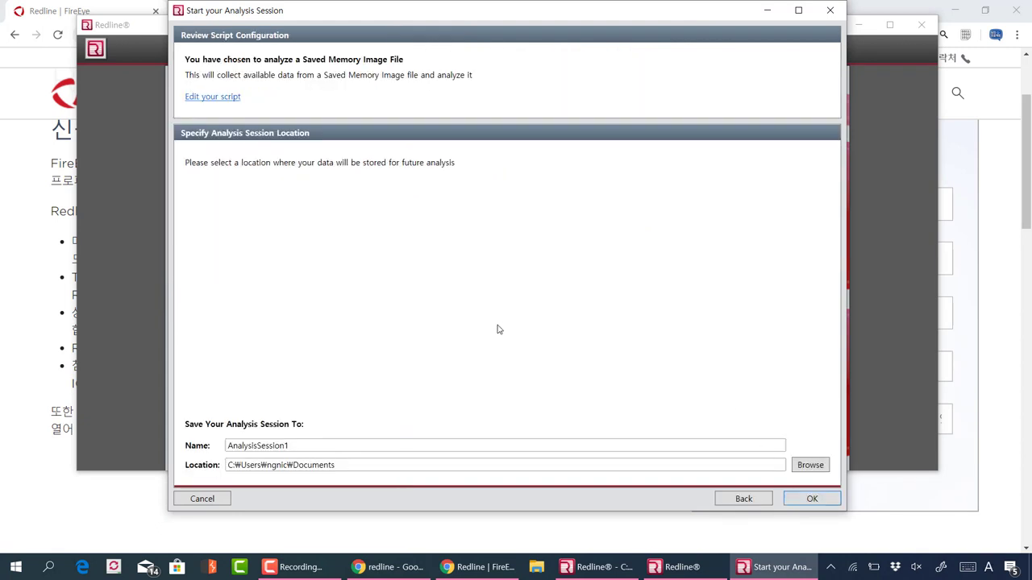
double_click(226, 447)
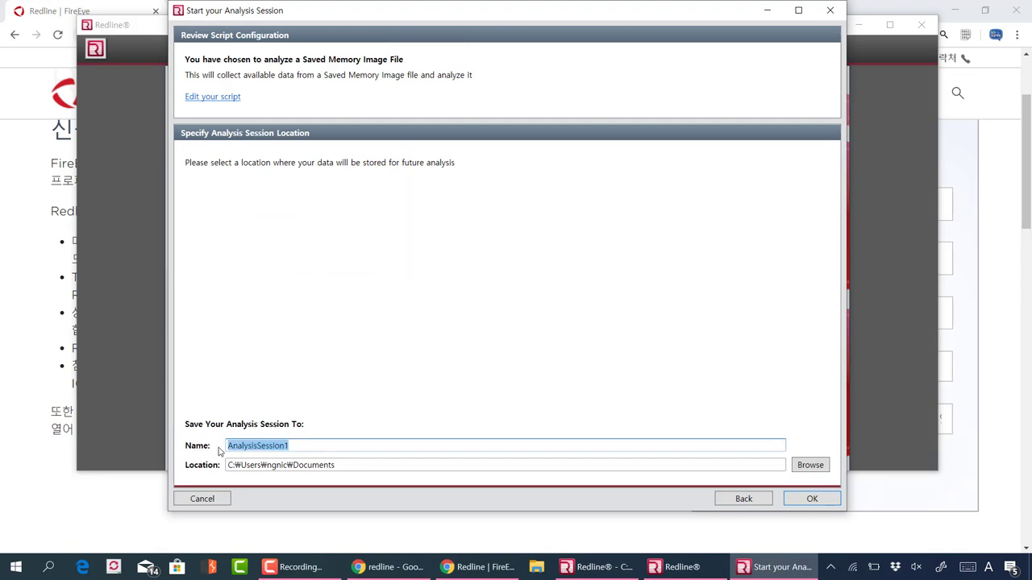
drag(121, 370, 513, 520)
text(hfs_memor)
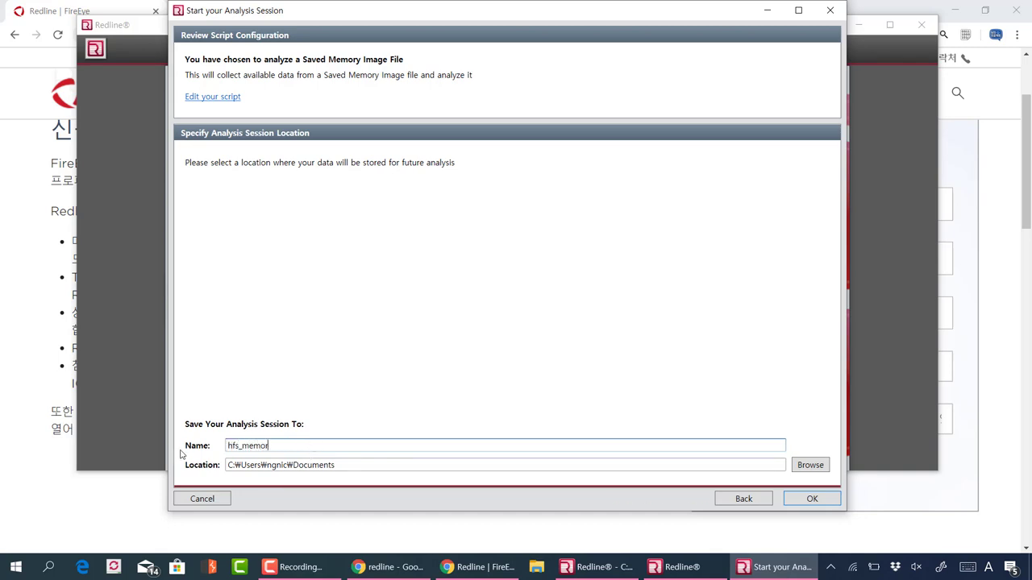
text(y)
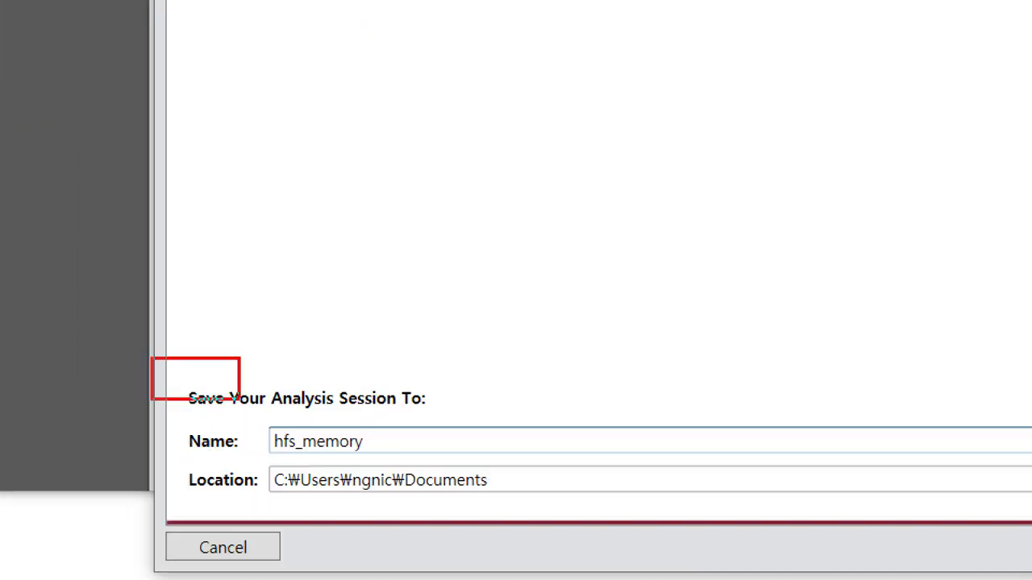
drag(239, 399, 641, 528)
drag(457, 411, 490, 386)
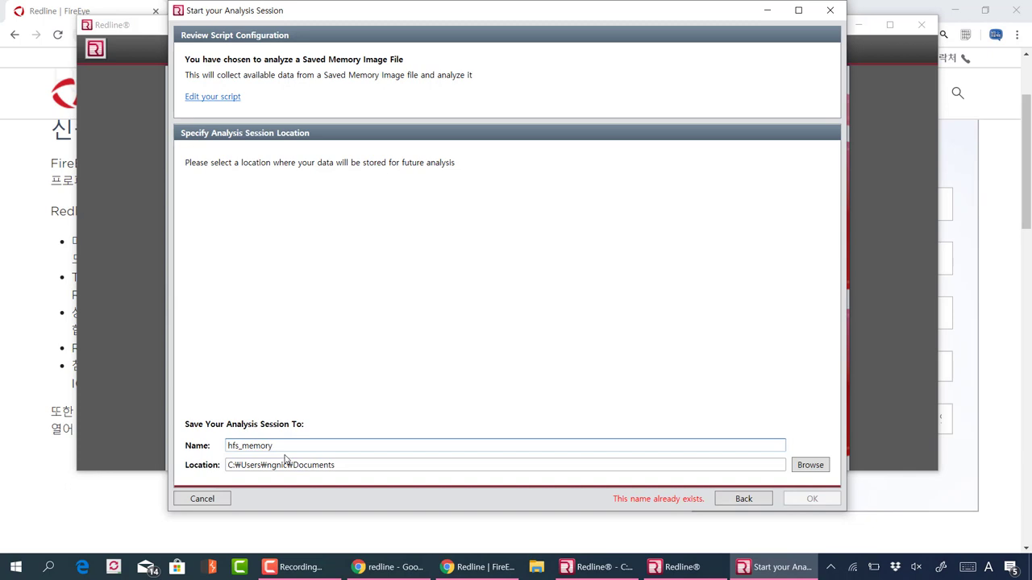
text(01)
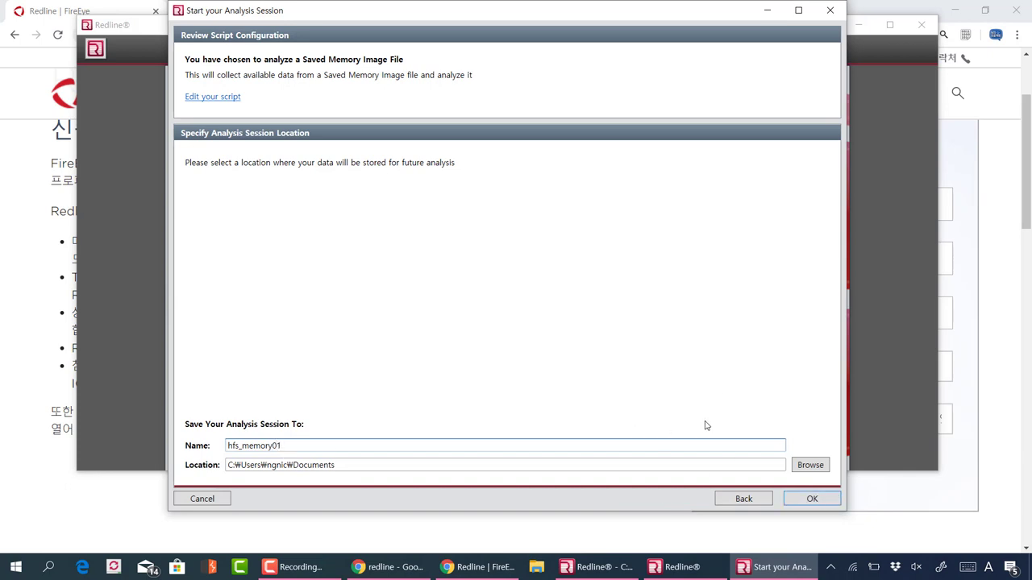
Step: Discard the new analysis session setup and close the second Redline window
click(830, 9)
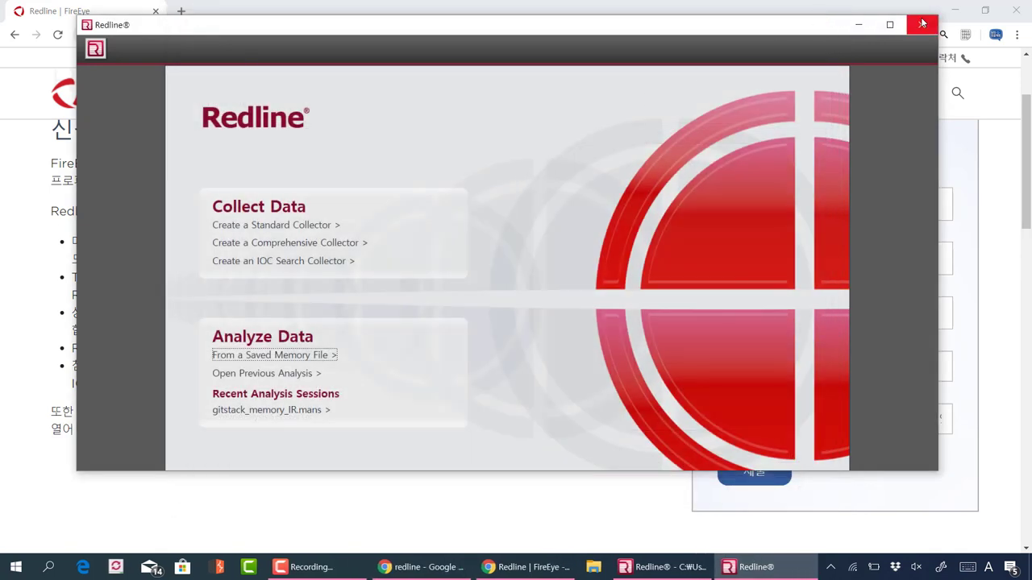
click(917, 23)
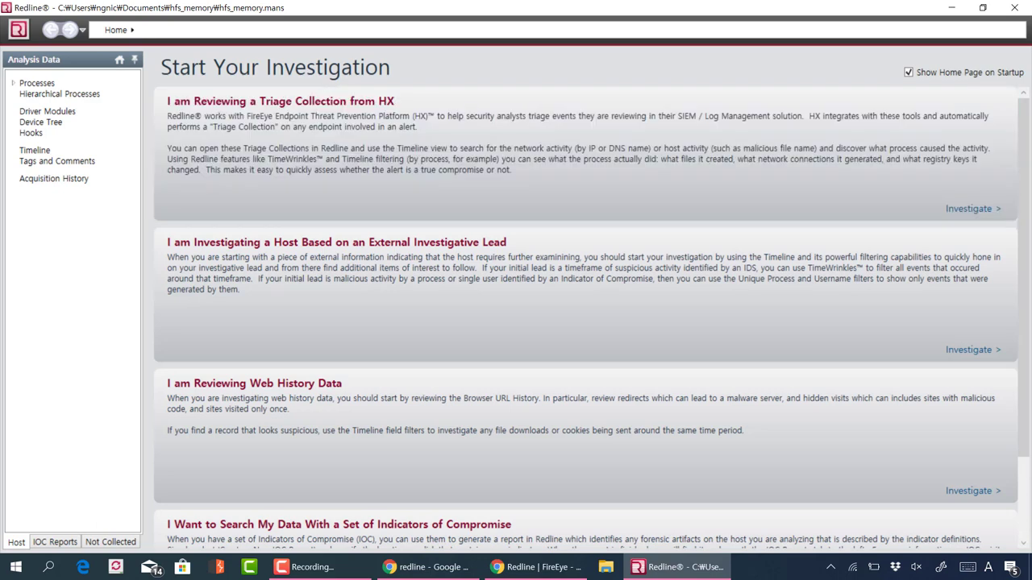
key(F10)
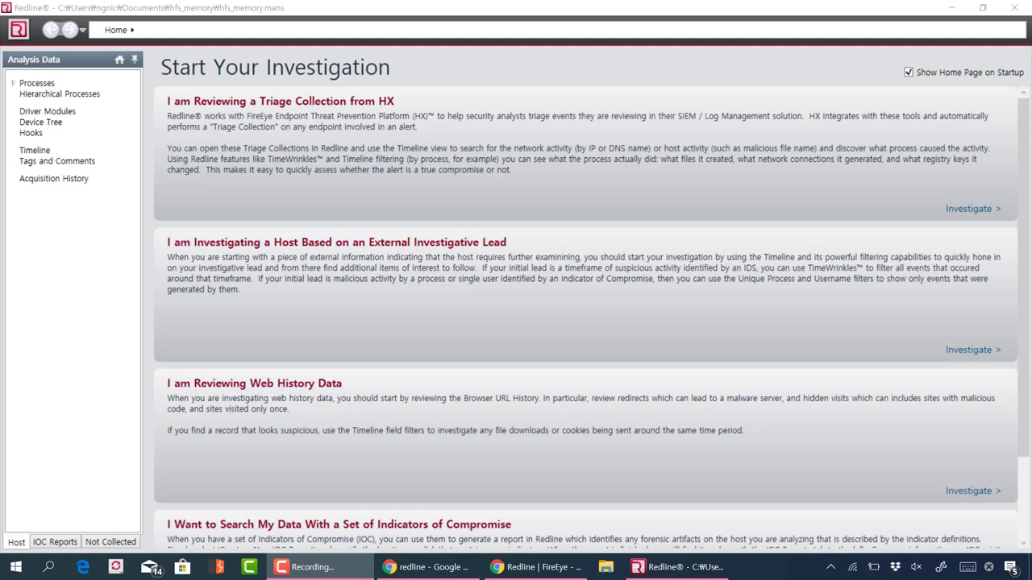
Step: Expand the Processes data of the hfs_memory session, show its Ports list, and widen the Local Port column
click(36, 83)
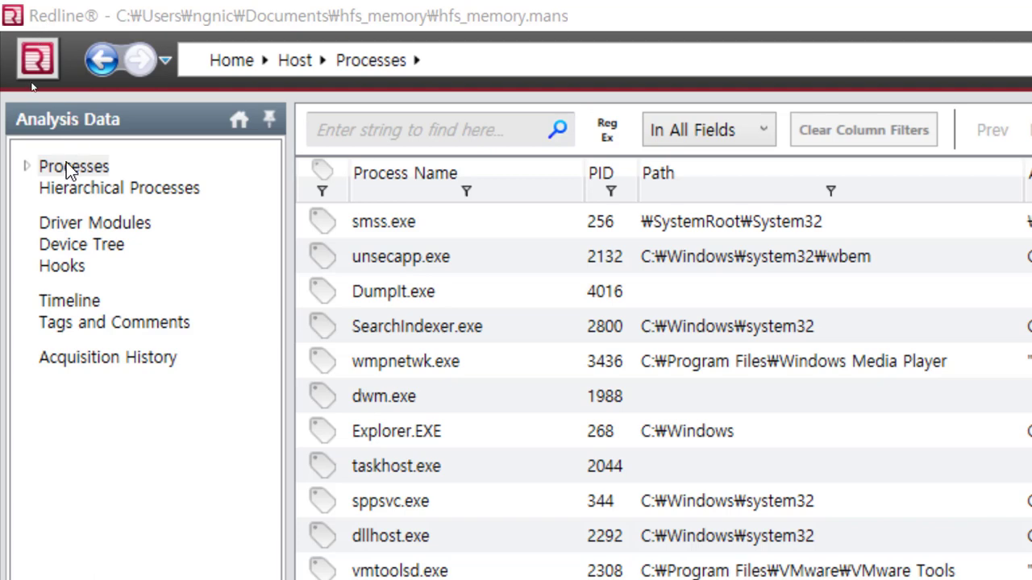
click(24, 167)
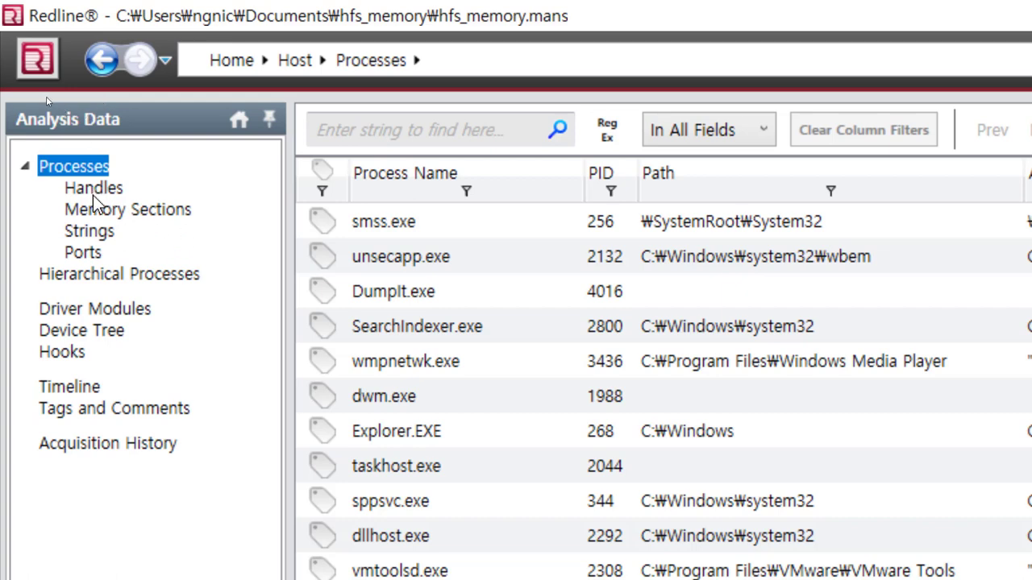
click(83, 253)
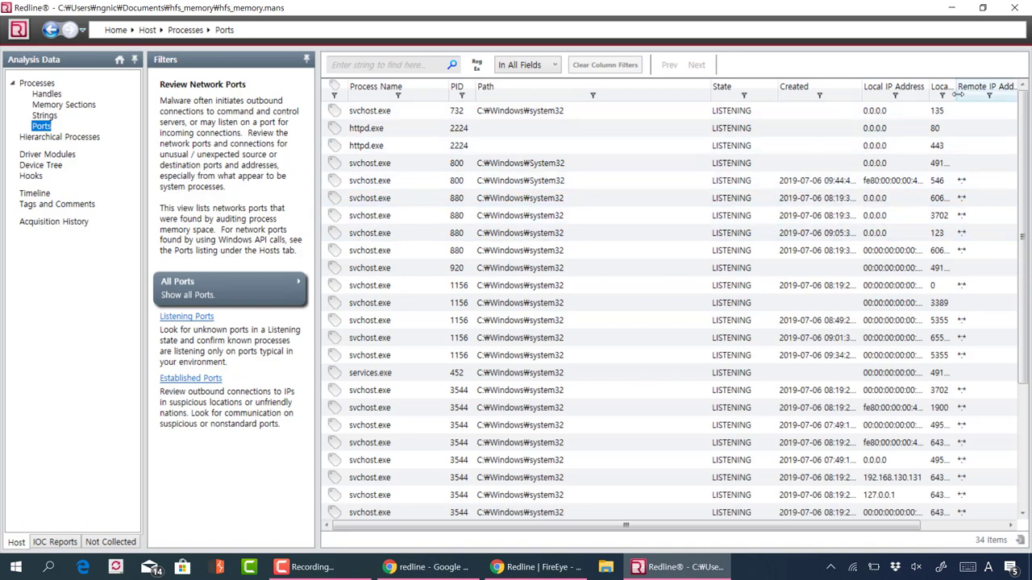
drag(958, 92, 983, 93)
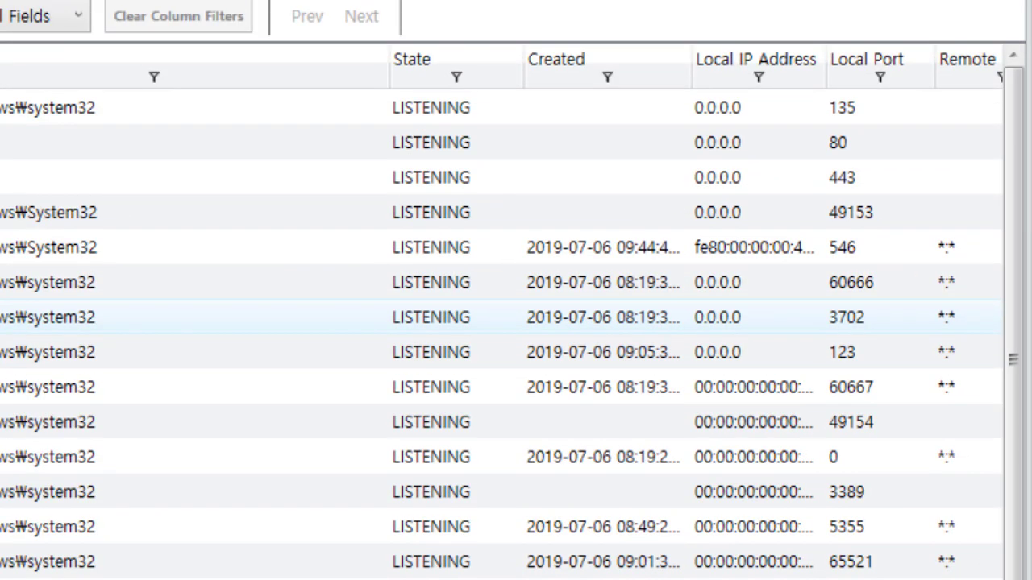
Step: Review the local addresses and ports of the listed processes, and sort the list by creation time in ascending order
scroll(500, 290, down, 1)
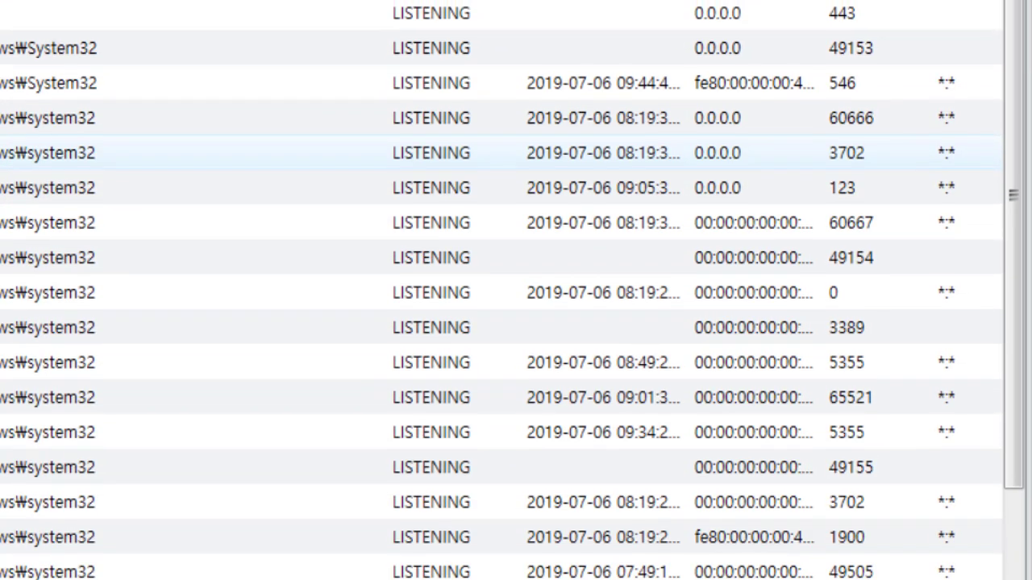
scroll(500, 290, up, 1)
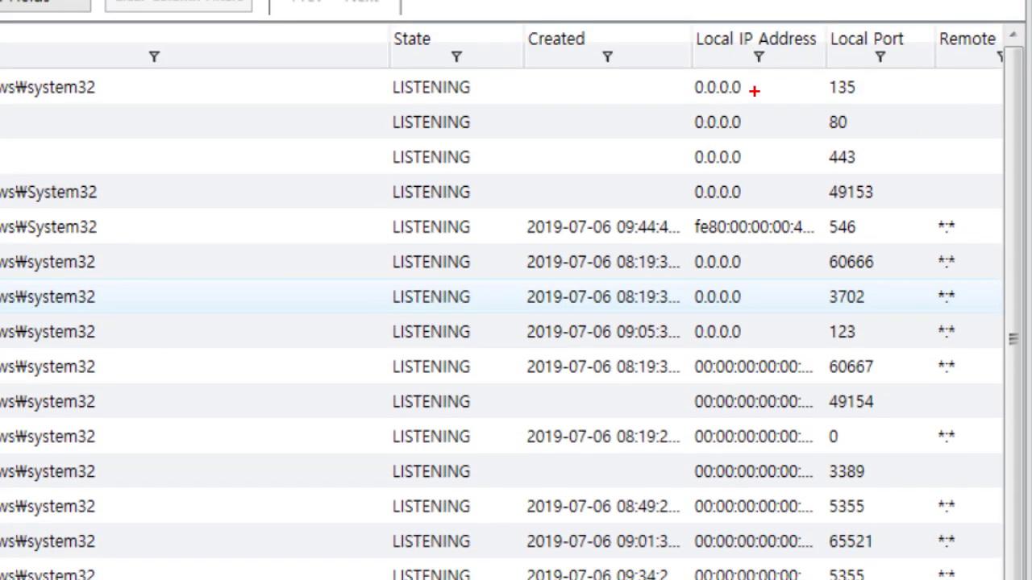
mouse_move(793, 75)
mouse_down()
mouse_move(728, 77)
mouse_move(750, 10)
mouse_move(772, 68)
mouse_up()
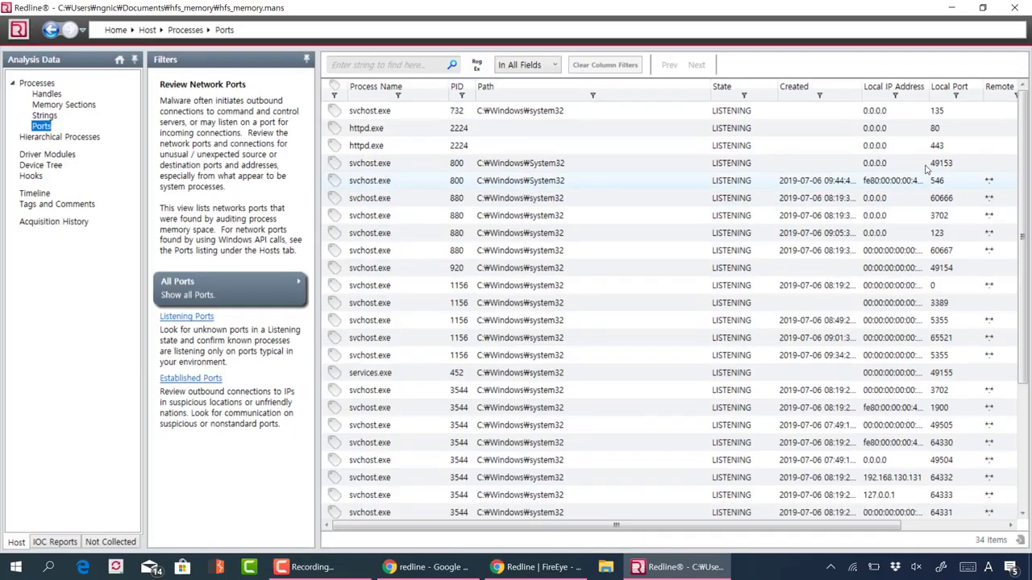
scroll(828, 215, down, 3)
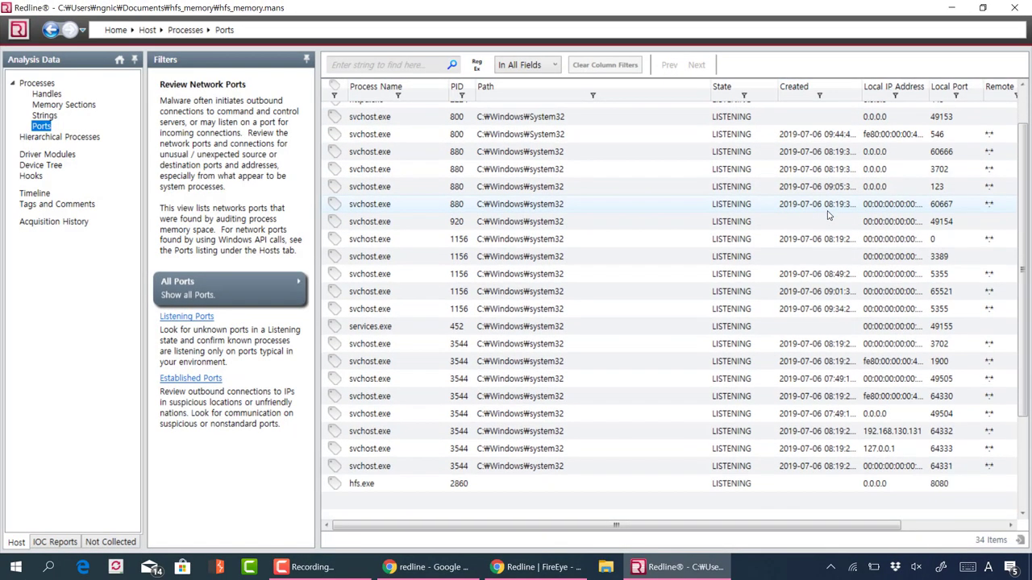
scroll(828, 215, down, 1)
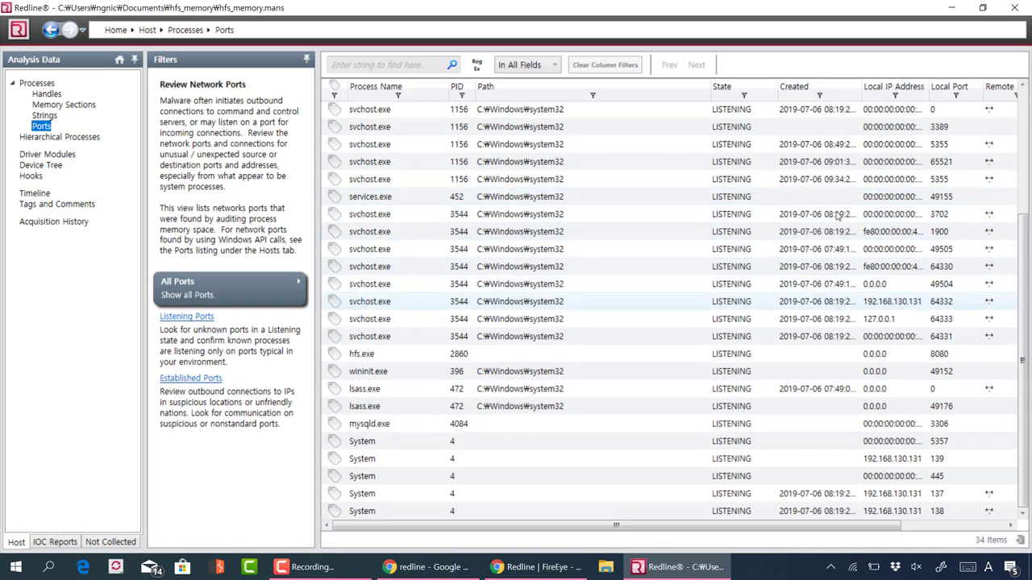
click(818, 87)
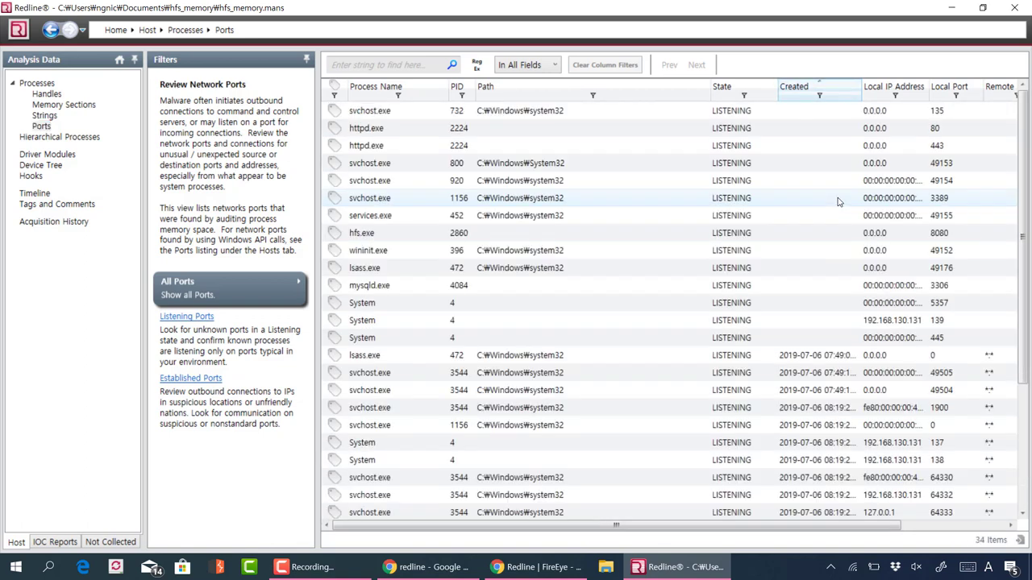
scroll(838, 199, down, 4)
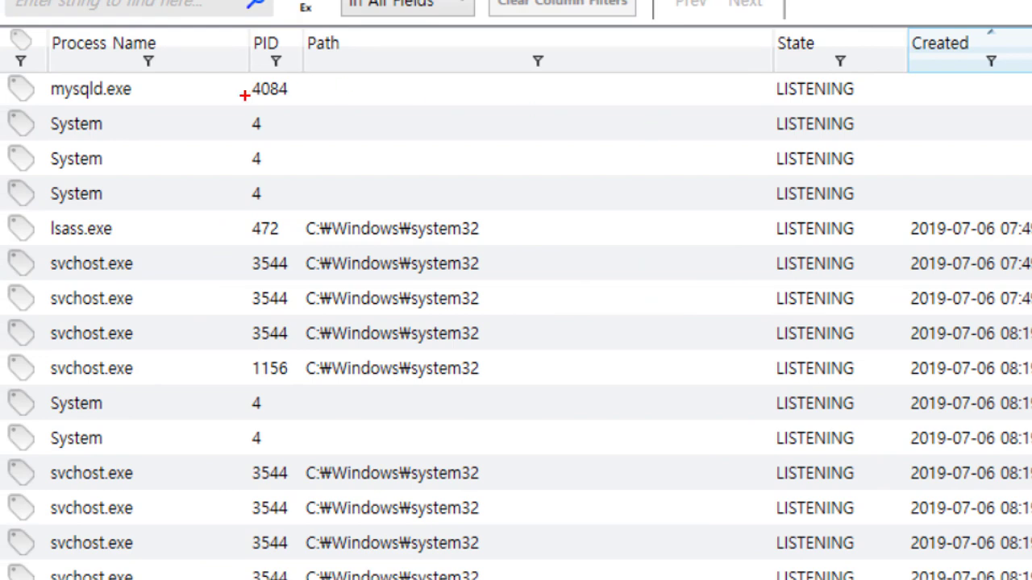
scroll(787, 153, up, 4)
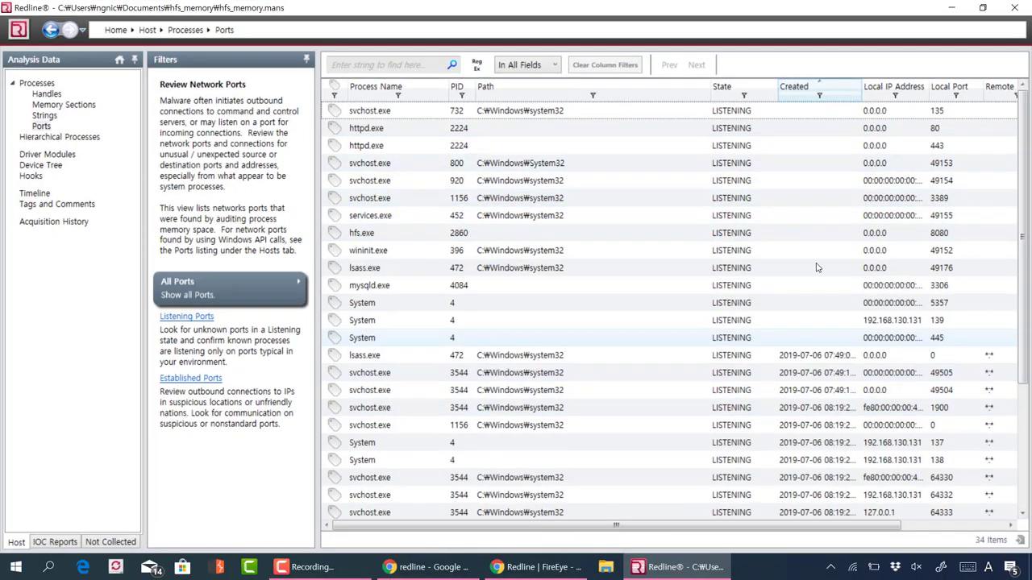
scroll(426, 318, down, 4)
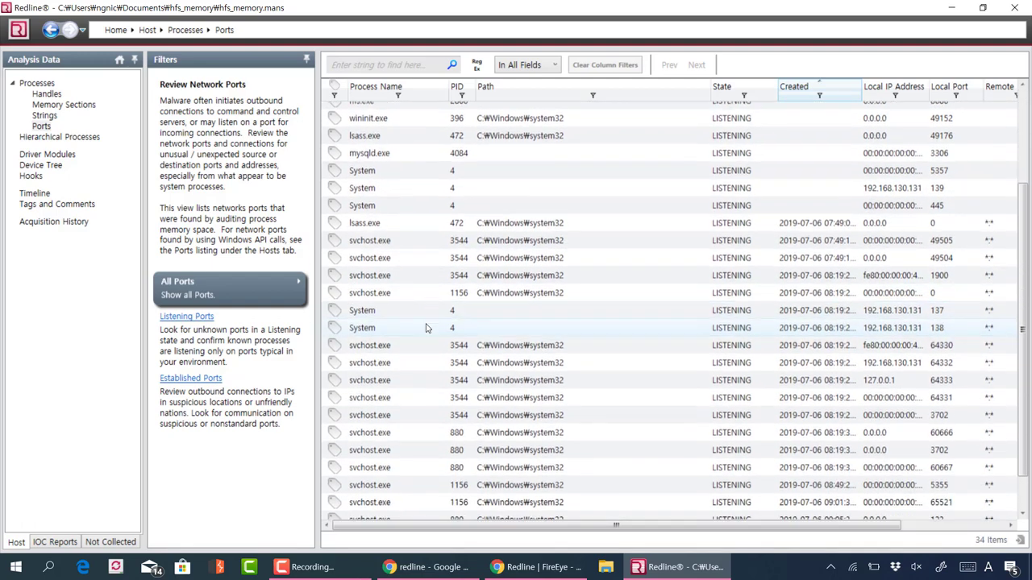
Step: Clear the creation-time sorting of the ports list and inspect the mysqld.exe and hfs.exe entries with their local ports
scroll(616, 228, up, 4)
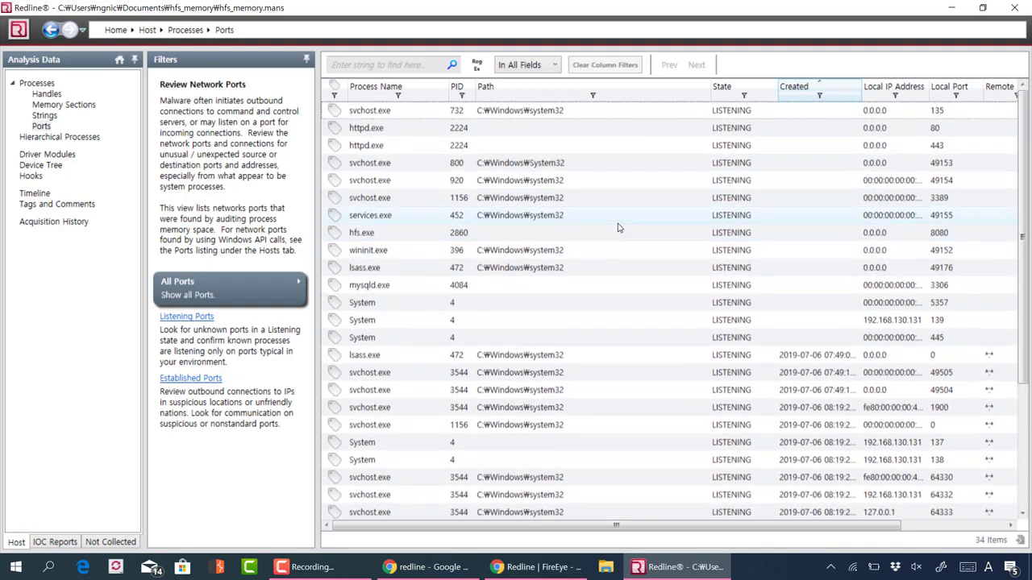
click(794, 86)
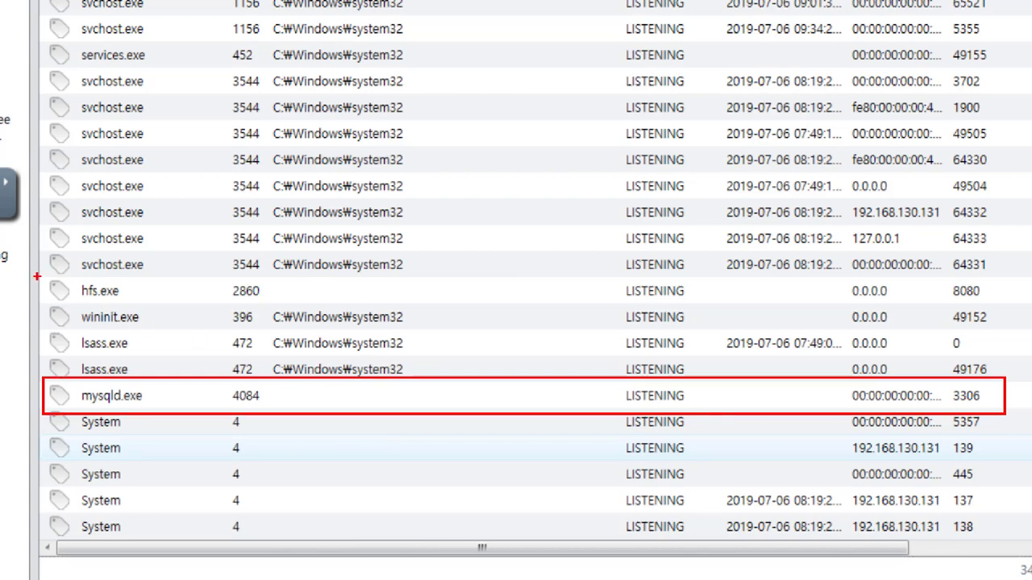
mouse_move(37, 275)
mouse_down()
mouse_move(556, 373)
mouse_move(774, 395)
mouse_move(1007, 309)
mouse_move(945, 293)
mouse_up()
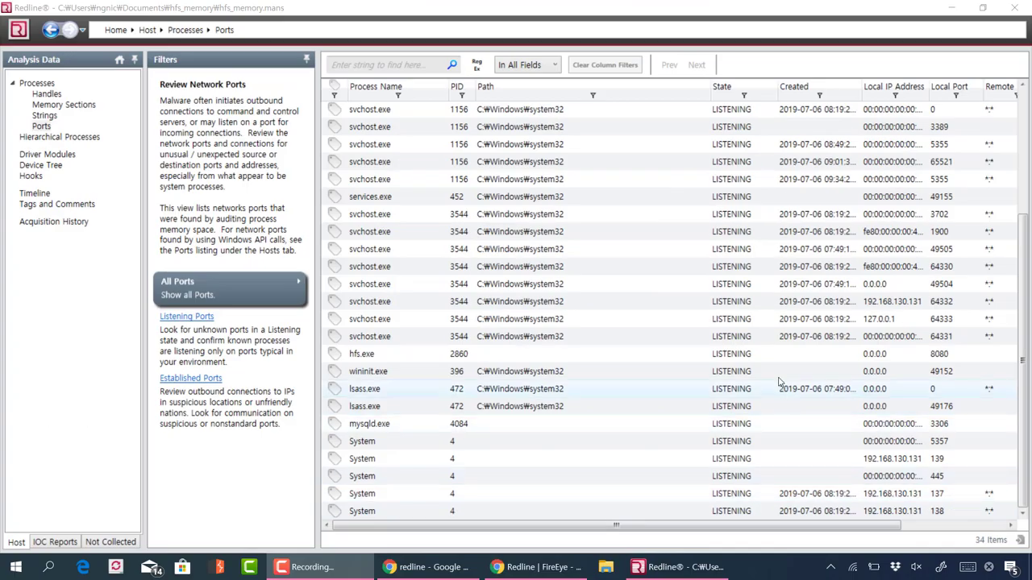
Step: Look through the ports list and compare the local IP addresses, local ports and creation times of the processes
scroll(780, 381, up, 2)
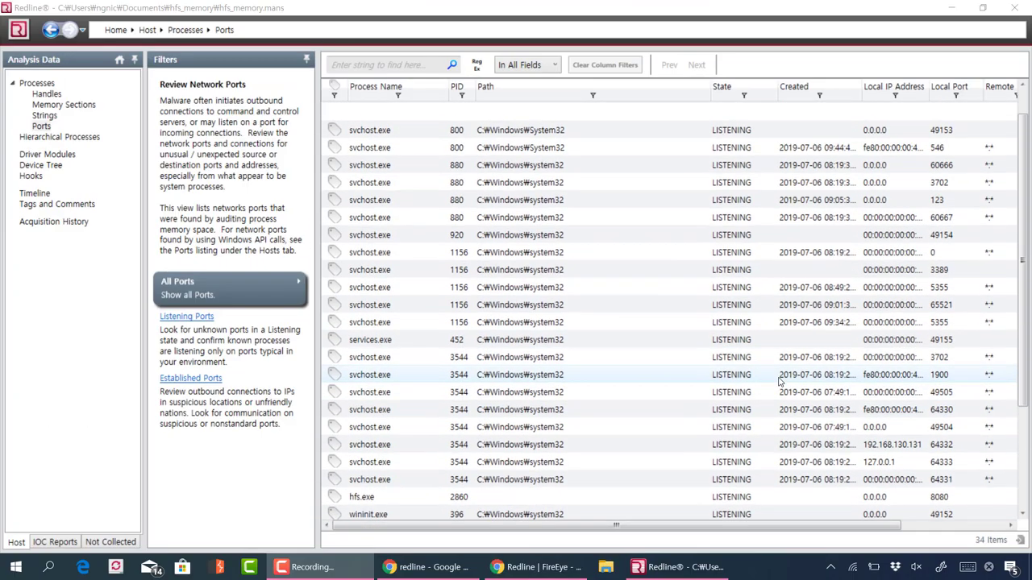
scroll(780, 382, up, 1)
scroll(781, 381, down, 3)
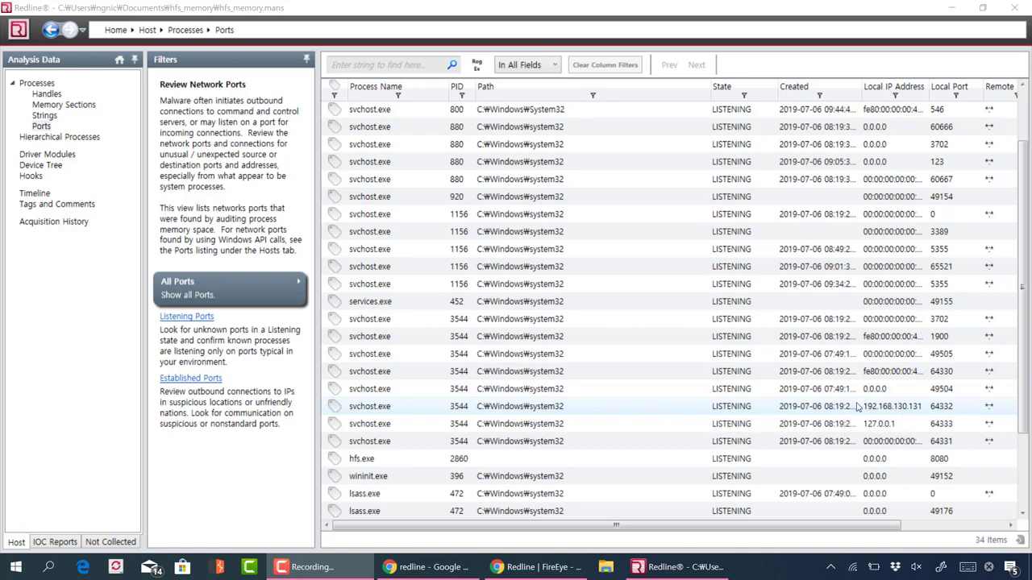
scroll(882, 412, up, 3)
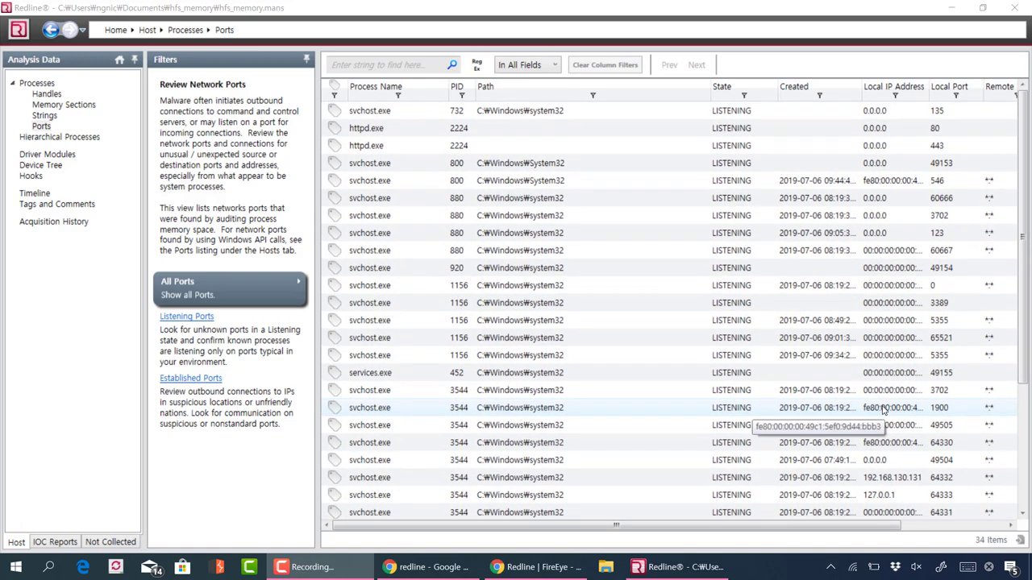
scroll(883, 411, down, 3)
scroll(883, 411, down, 2)
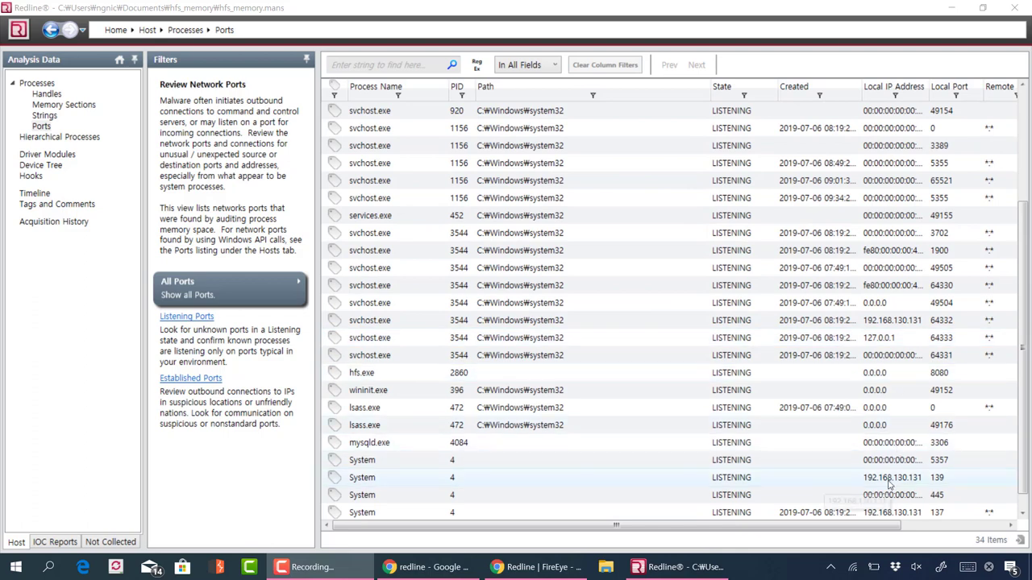
scroll(890, 478, down, 1)
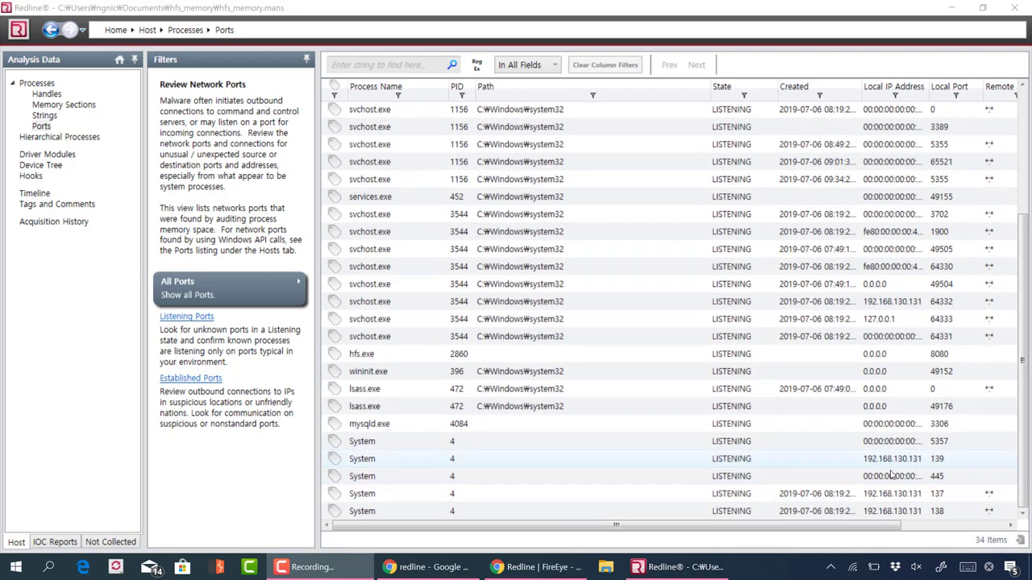
scroll(926, 444, up, 3)
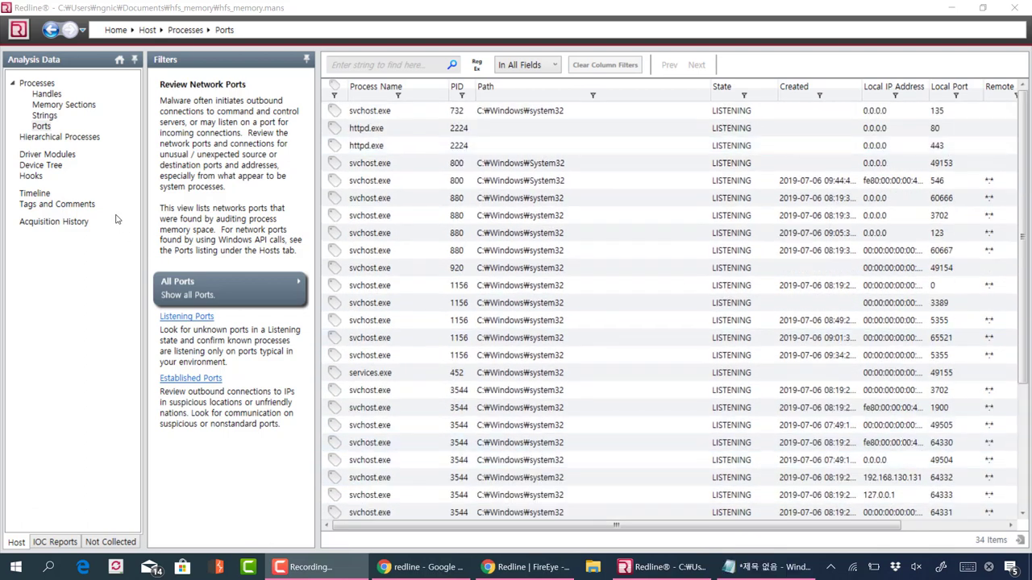
Step: Show the Hierarchical Processes view and examine the hfs.exe process tree, including start times and parent process names
click(68, 140)
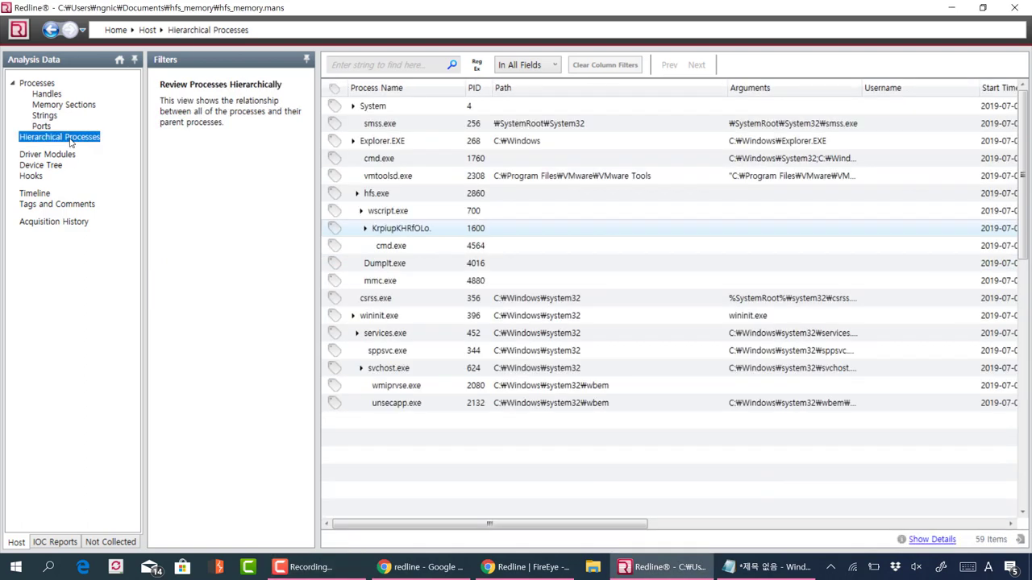
drag(30, 125, 254, 161)
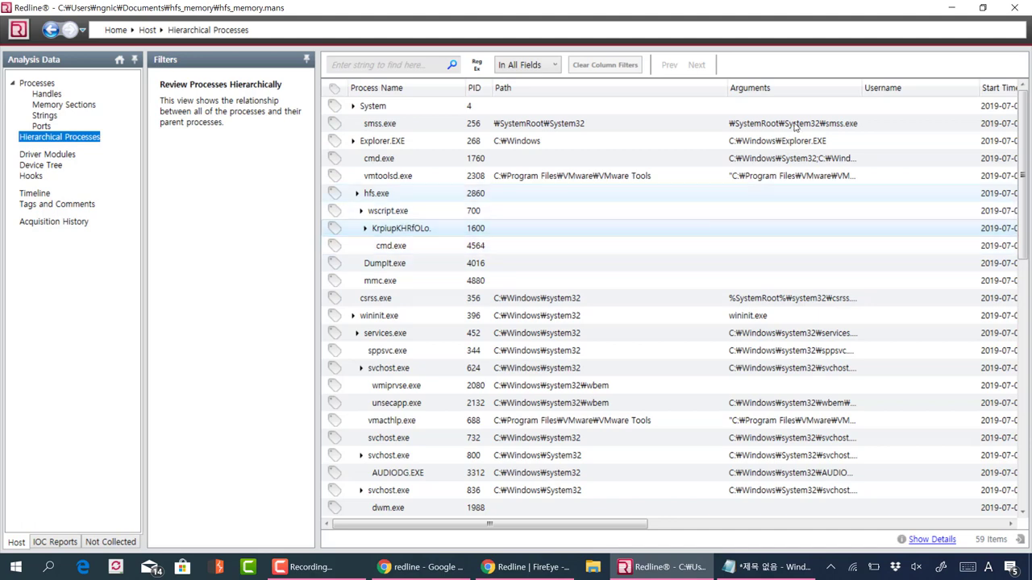
scroll(804, 349, down, 3)
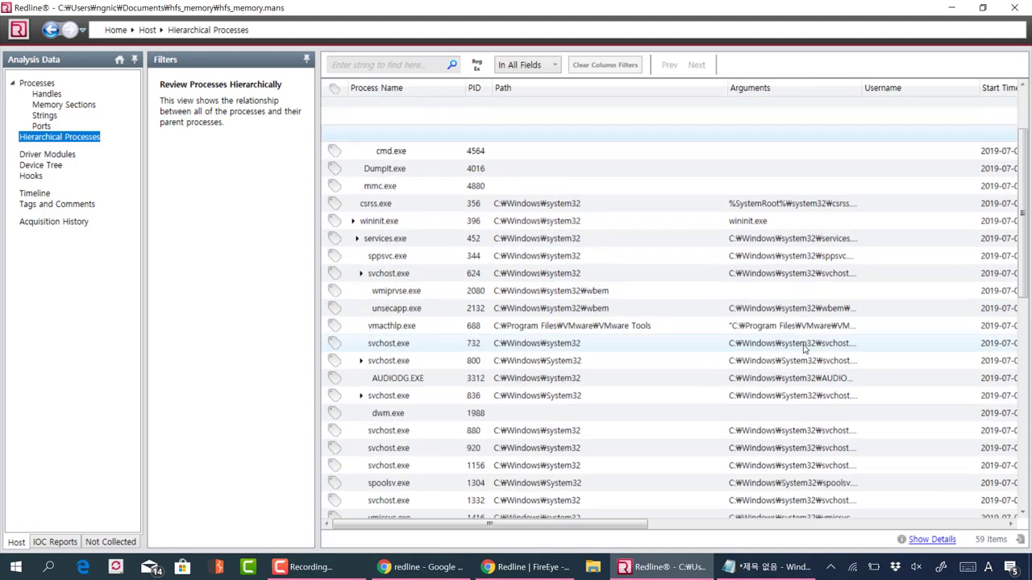
scroll(804, 349, up, 3)
scroll(668, 530, right, 5)
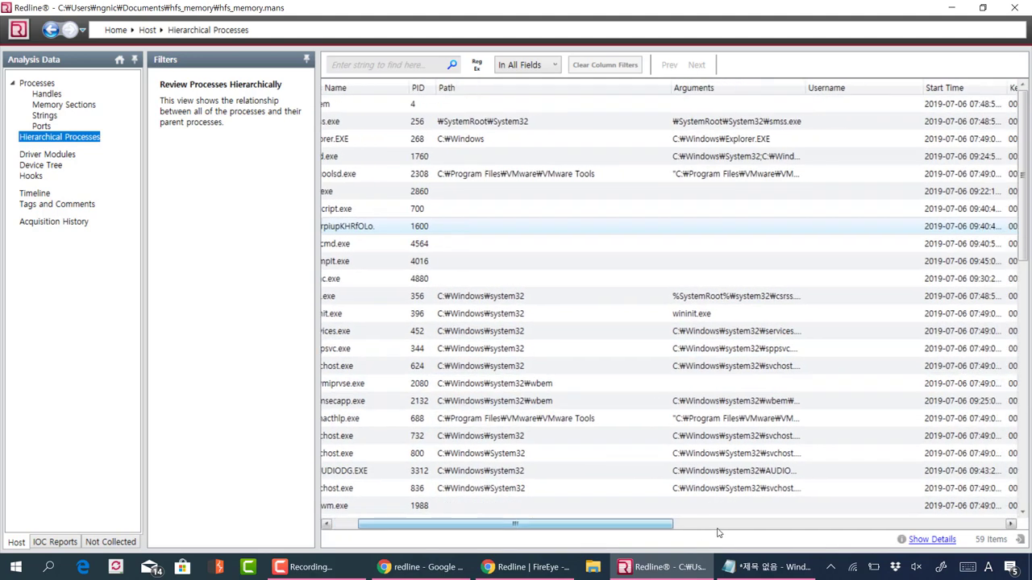
scroll(956, 529, right, 4)
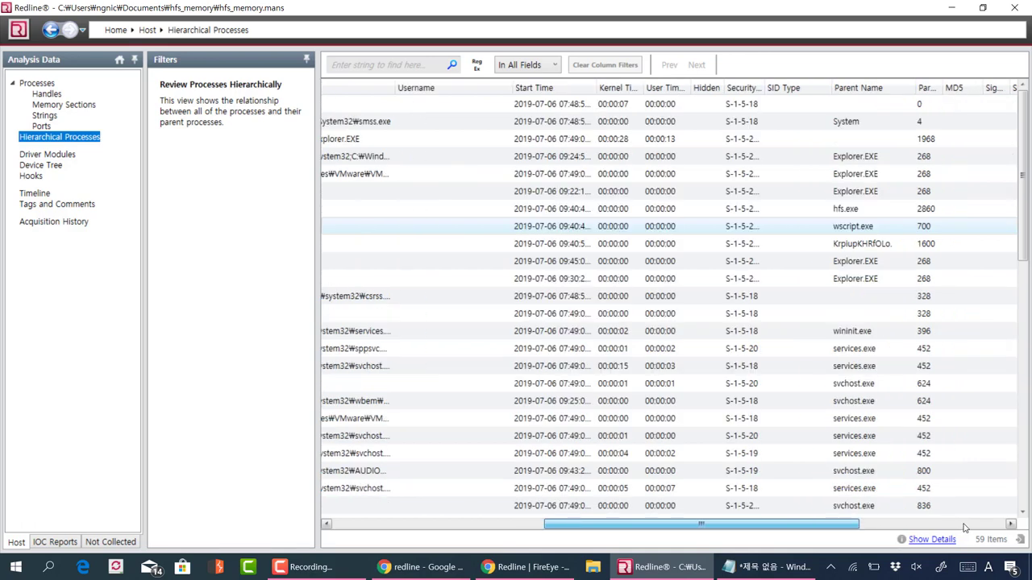
scroll(966, 528, left, 9)
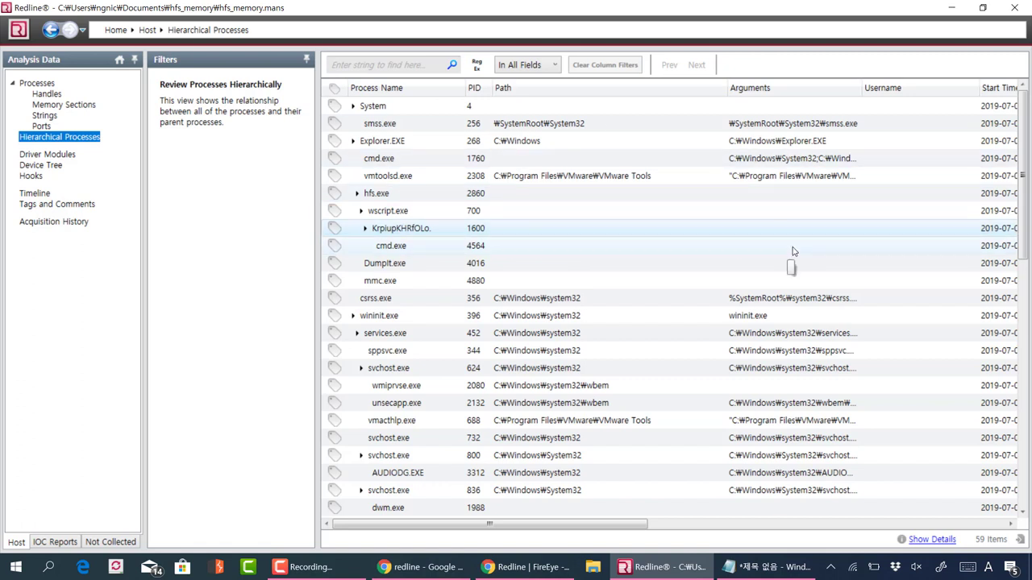
Step: Check the actions available for the KrpiupKHRfOLo. process, including searching the web for it, and dismiss them
right_click(423, 229)
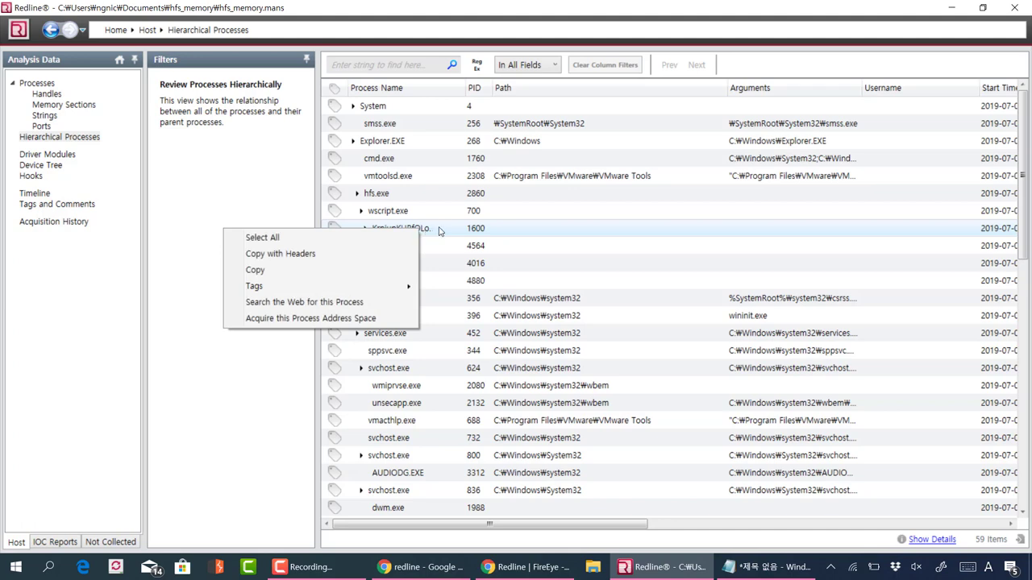
right_click(446, 229)
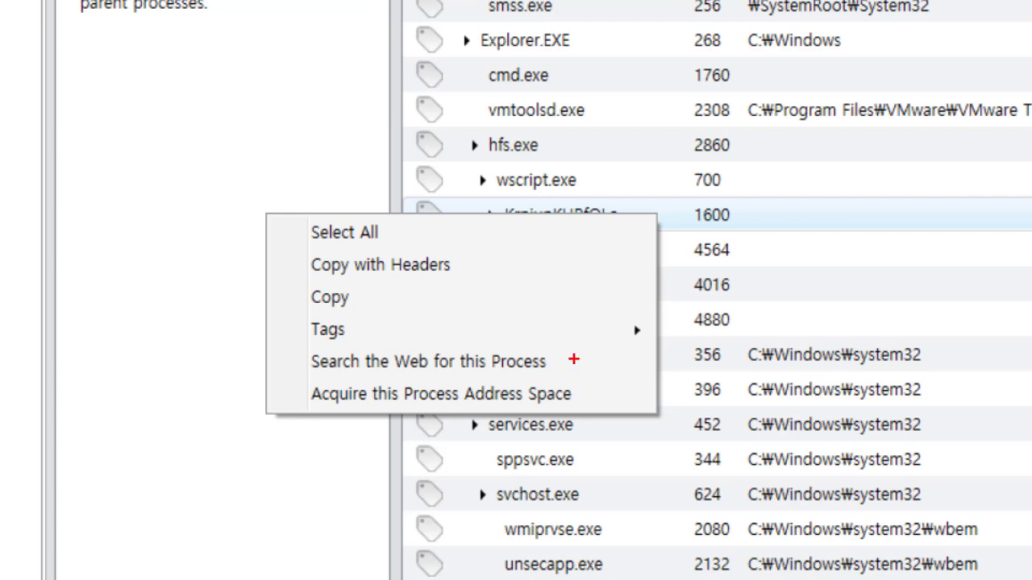
drag(581, 367, 605, 337)
key(Escape)
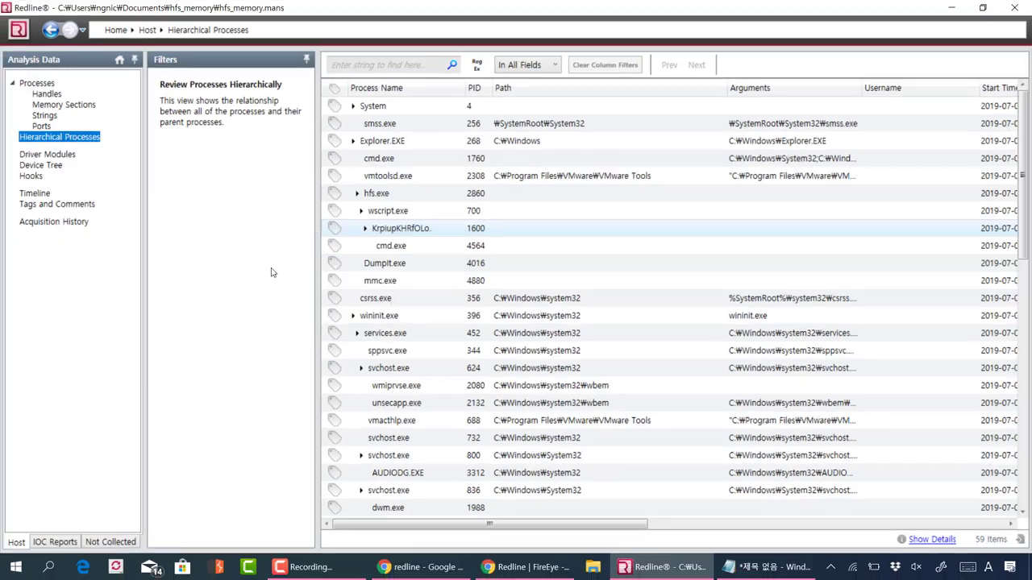
Step: Copy the KrpiupKHRfOLo. process record, place it in the untitled Notepad document and return to Redline
right_click(369, 229)
click(303, 276)
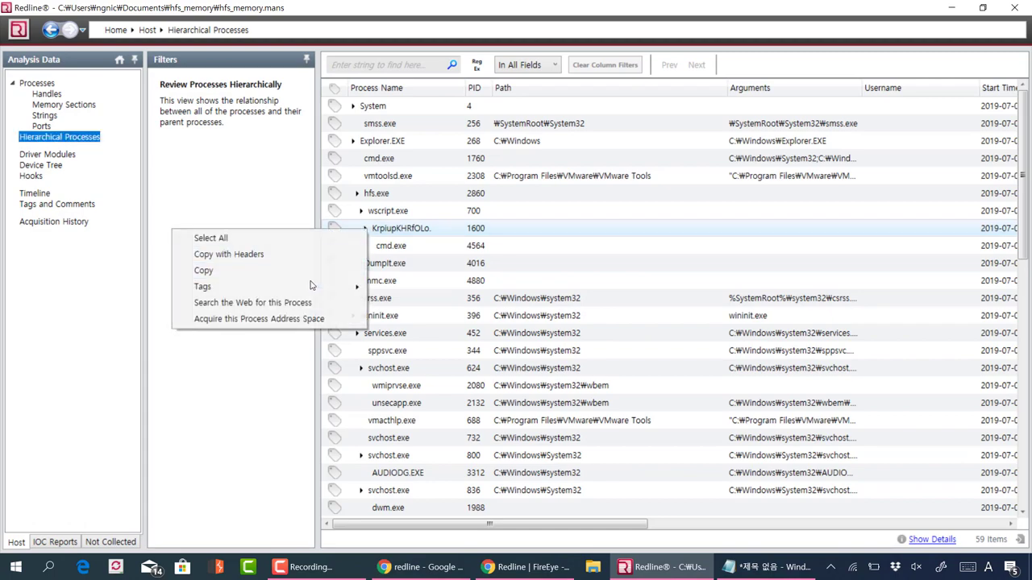
click(766, 567)
scroll(493, 287, down, 2)
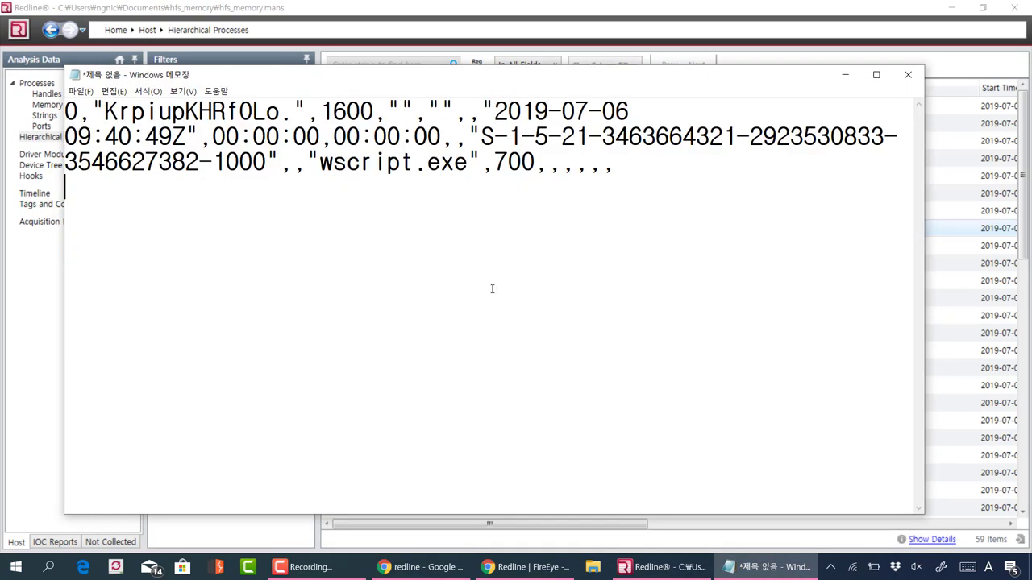
key(ctrl+a)
click(334, 237)
key(alt+Tab)
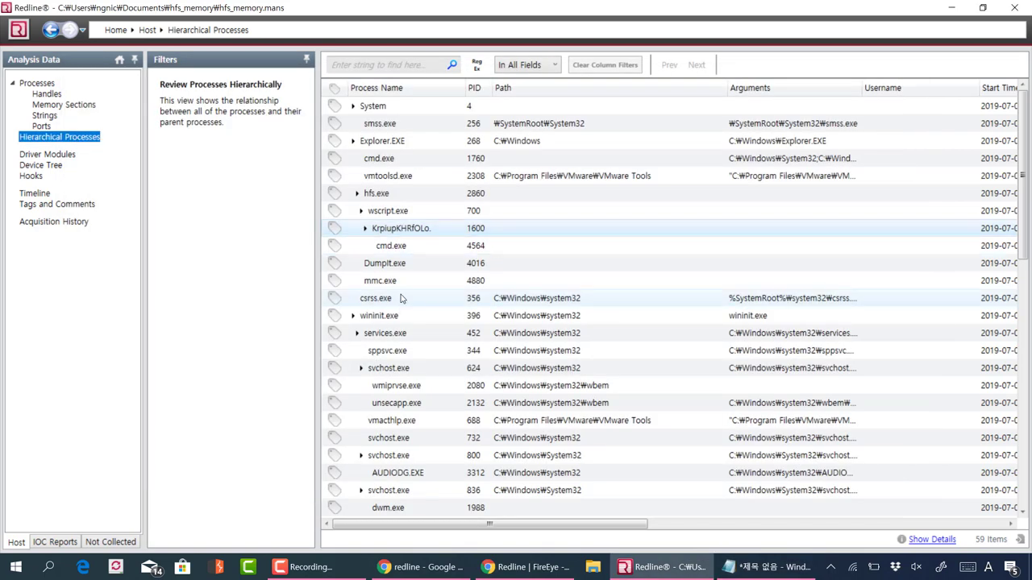
Step: Bring Notepad back, move its window below the KrpiupKHRfOLo. row to compare the copied record, and minimize it
key(alt+Tab)
drag(385, 82, 428, 255)
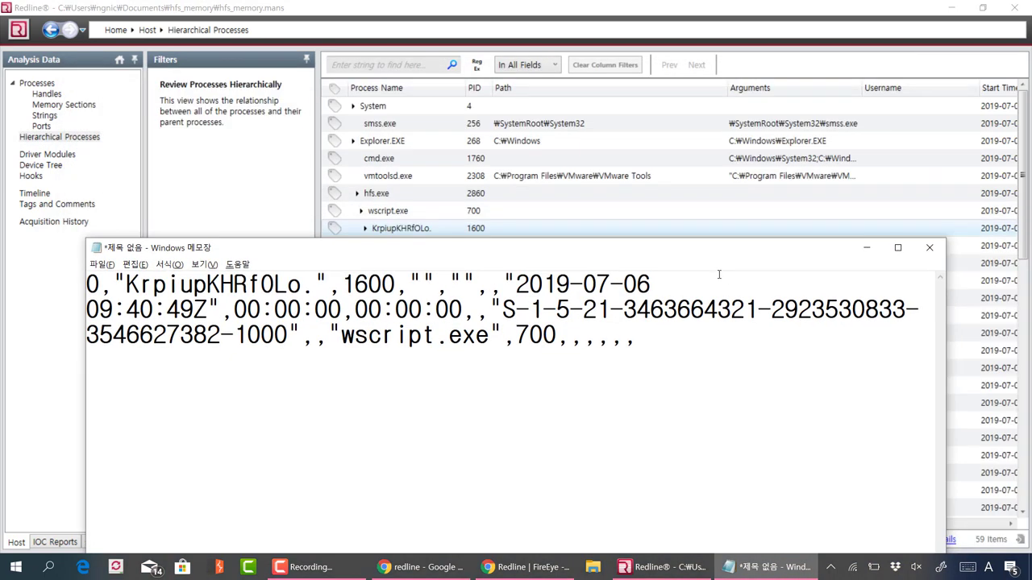
click(865, 250)
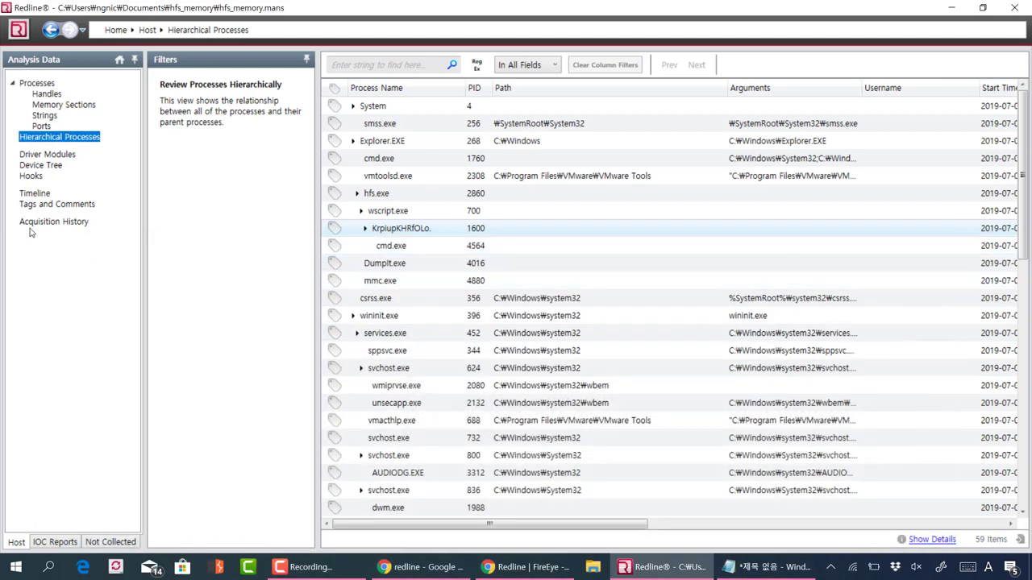
Step: Open the session's Timeline and look through the process and port entries with their PIDs, paths and arguments
click(36, 193)
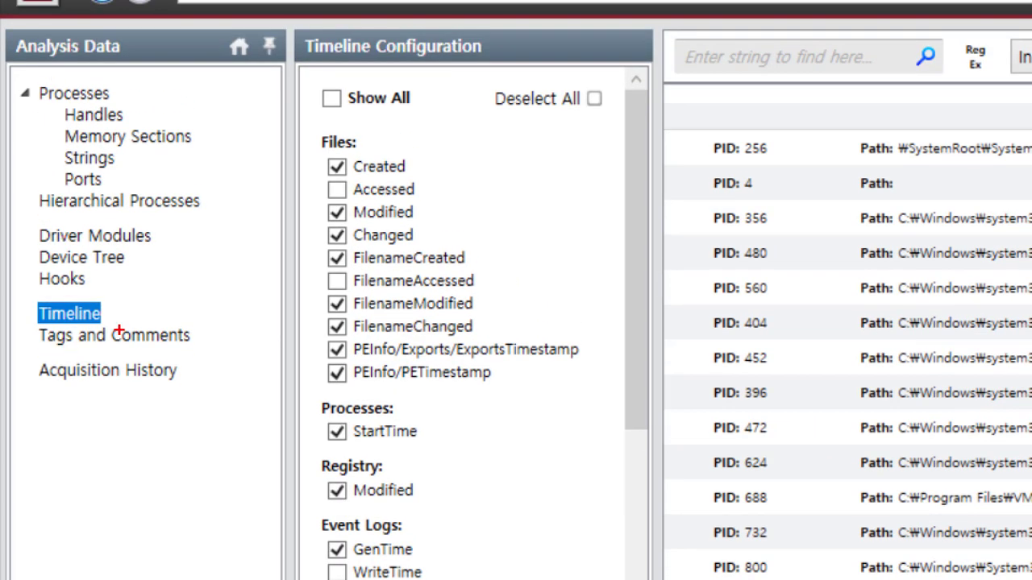
mouse_move(119, 329)
mouse_down()
mouse_move(33, 292)
mouse_move(66, 341)
mouse_up()
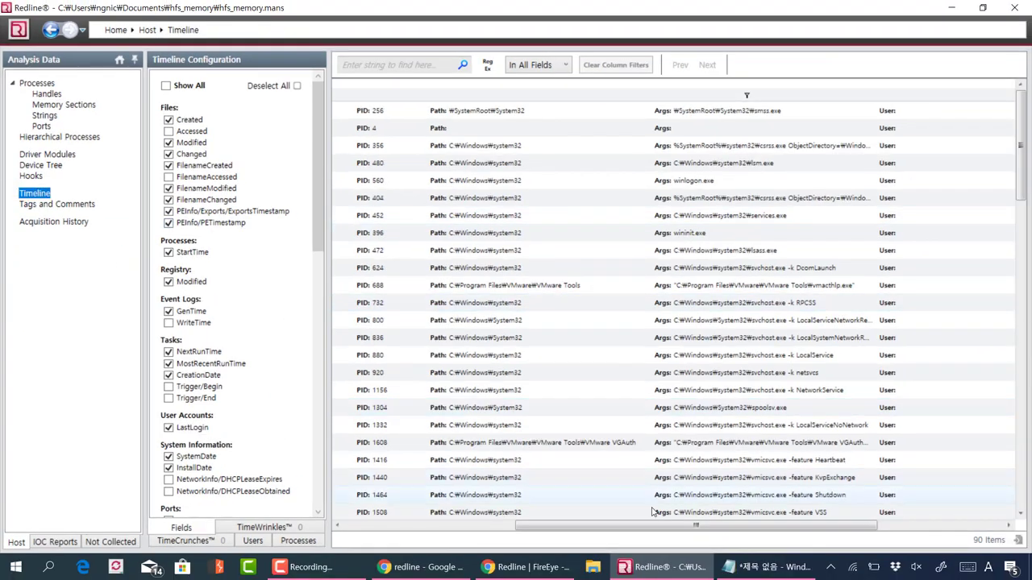
drag(685, 525, 778, 525)
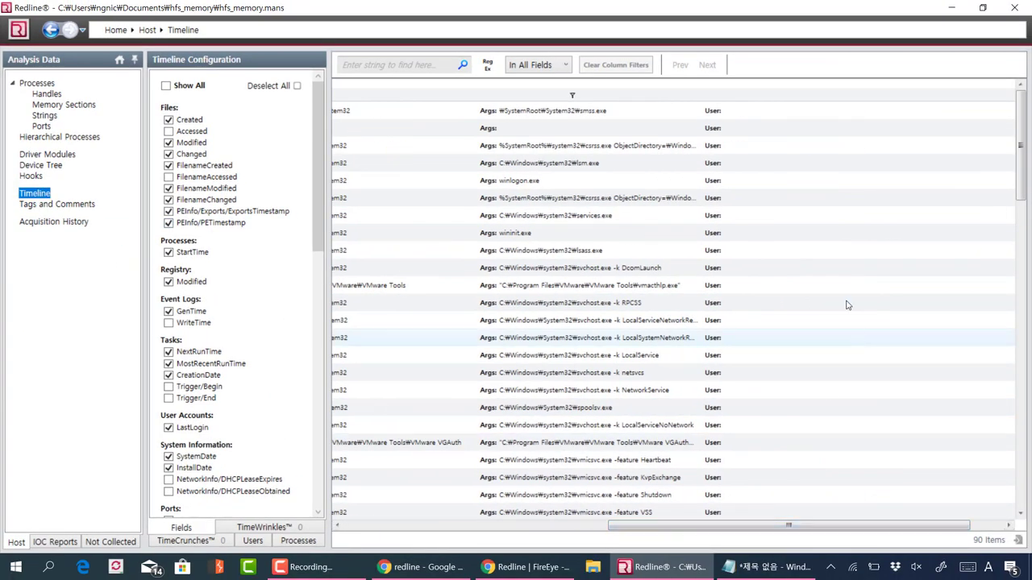
drag(1020, 137, 1013, 166)
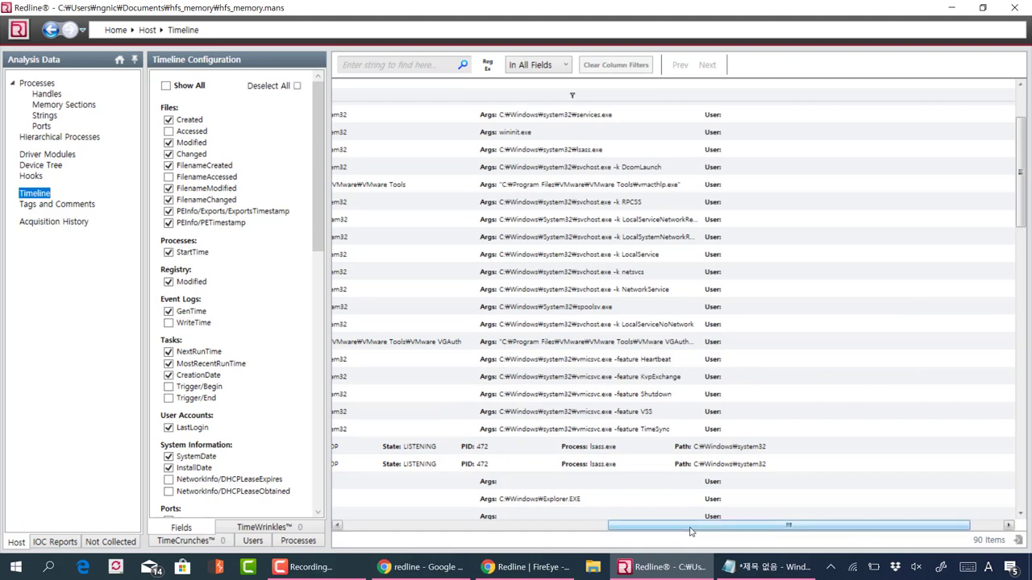
drag(690, 532, 608, 532)
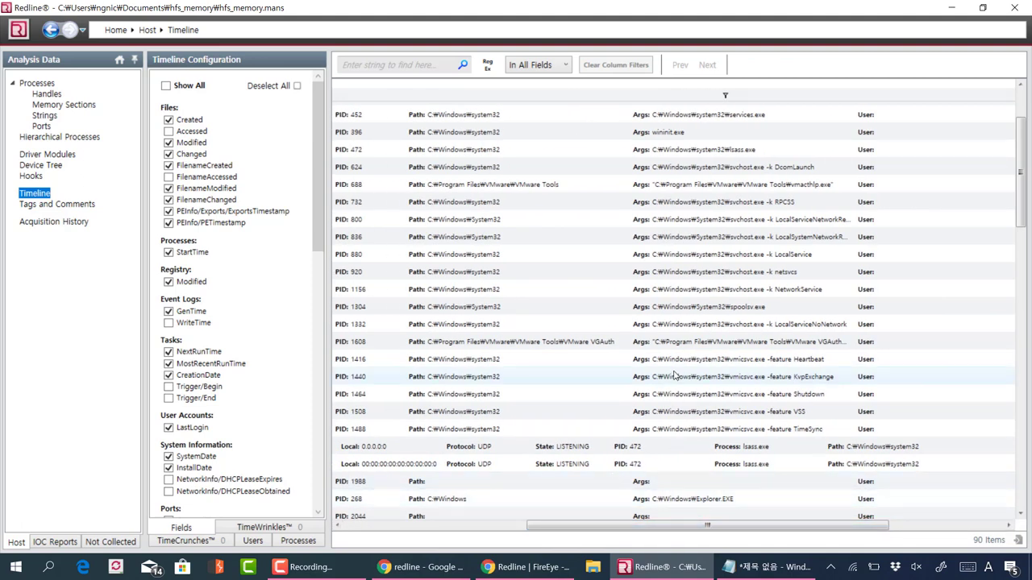
scroll(675, 377, up, 2)
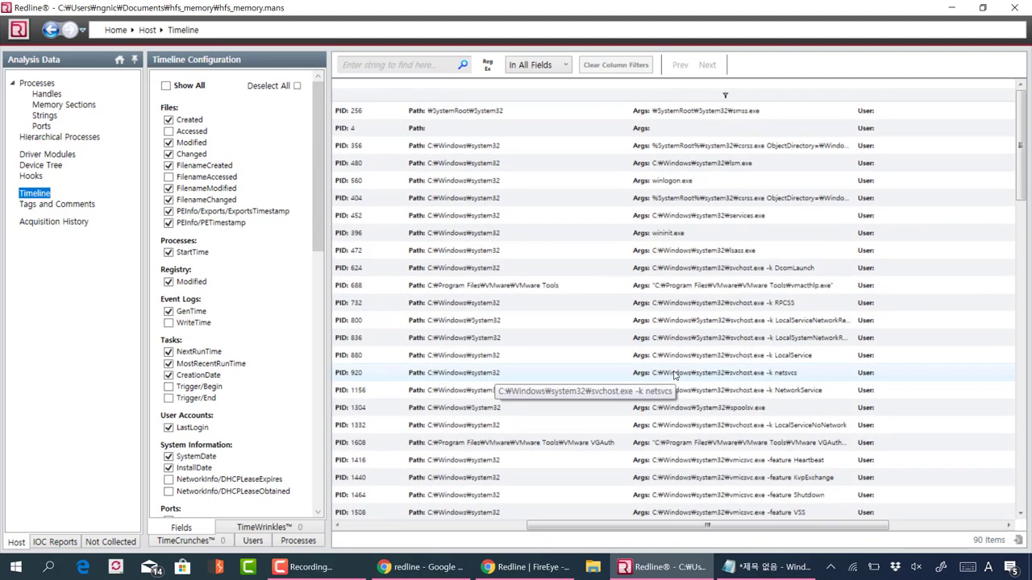
scroll(676, 376, down, 10)
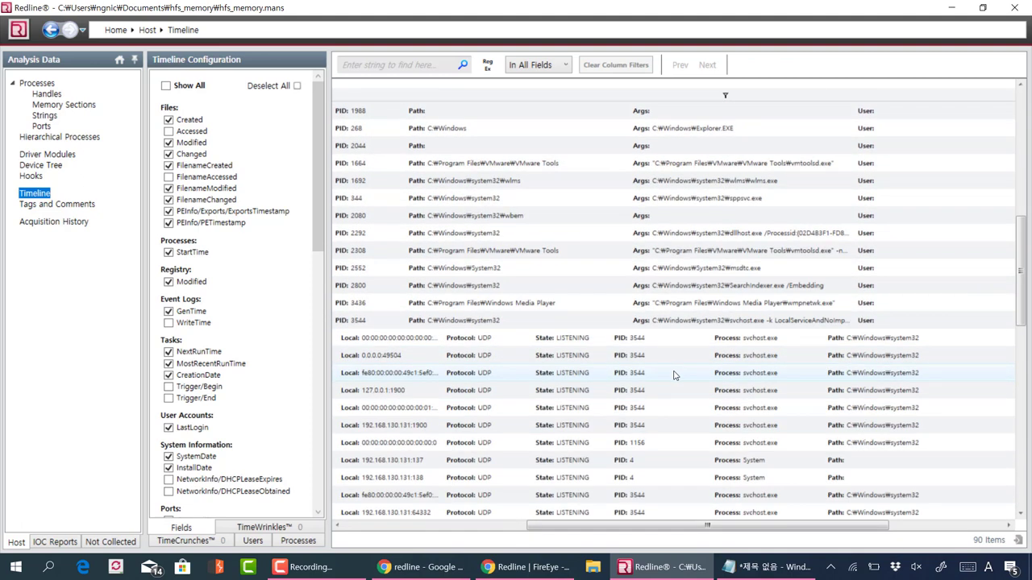
scroll(675, 376, down, 12)
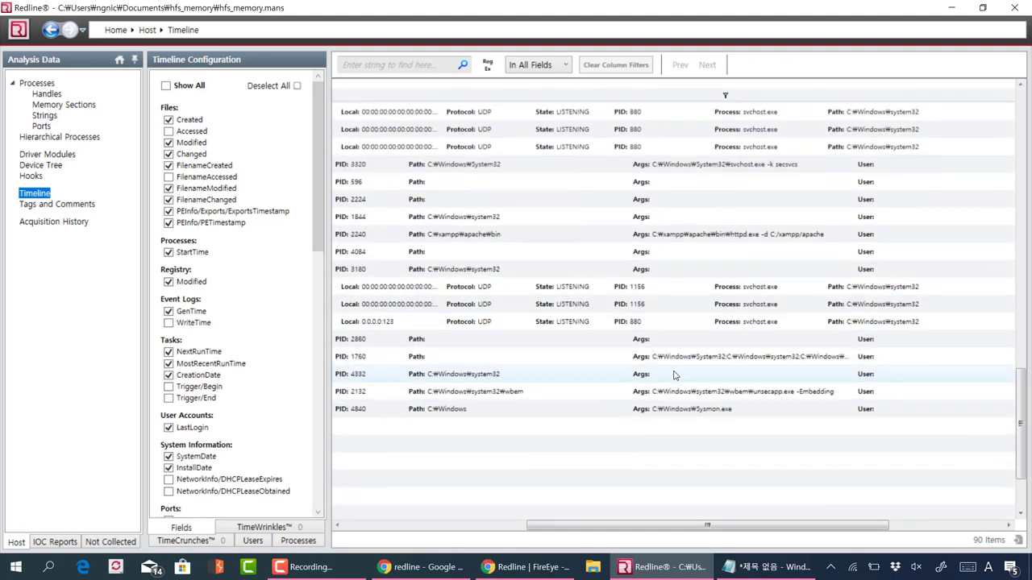
scroll(675, 377, down, 3)
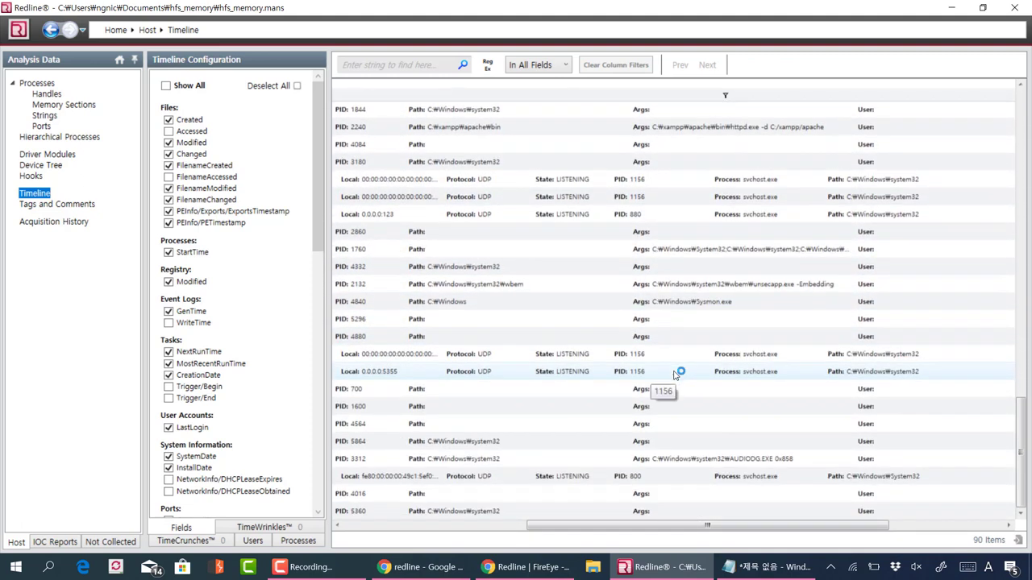
scroll(621, 305, up, 3)
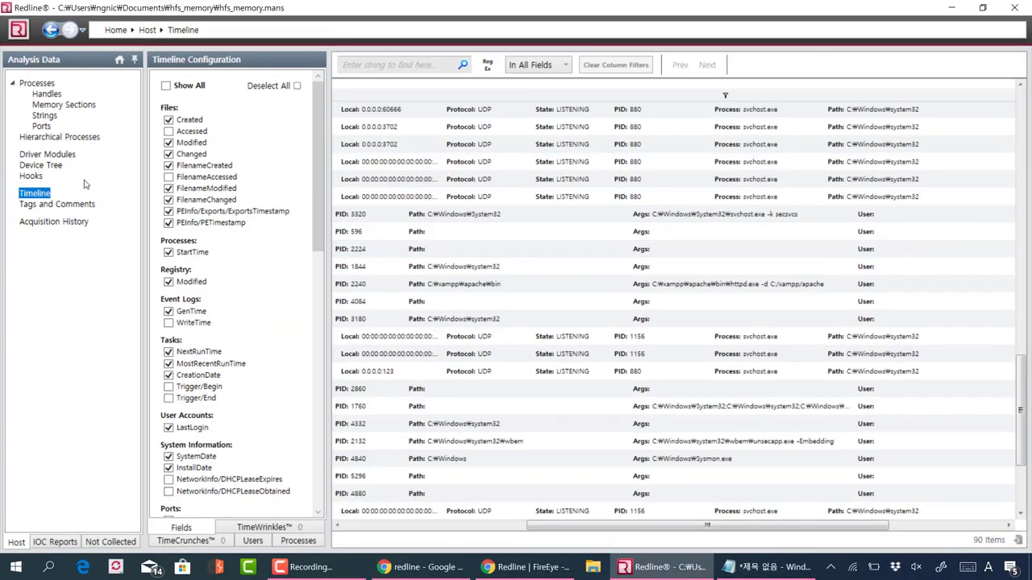
Step: Open the Memory Sections and Handles data of the processes and look through the named DLL sections and handles
click(58, 106)
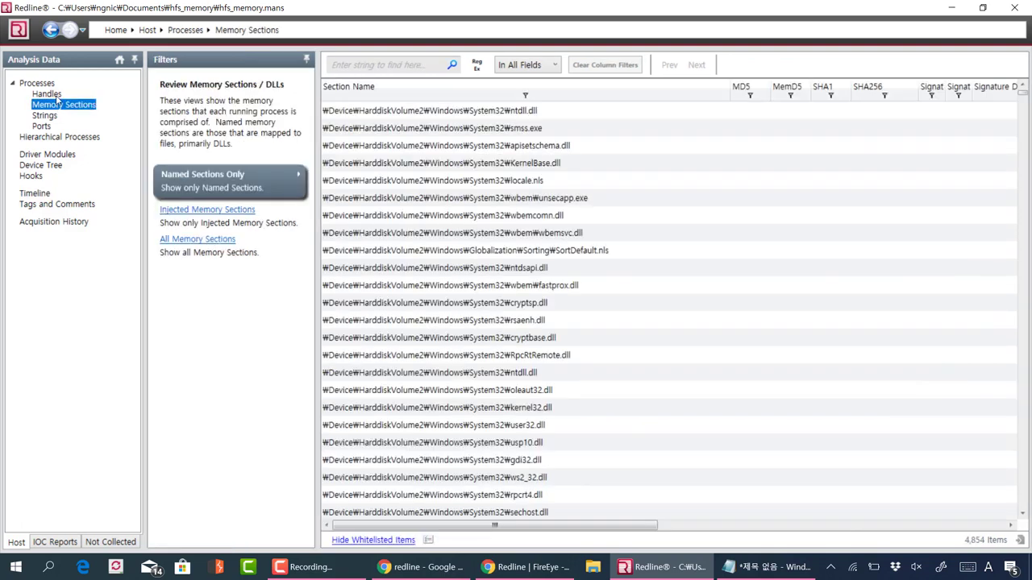
click(48, 95)
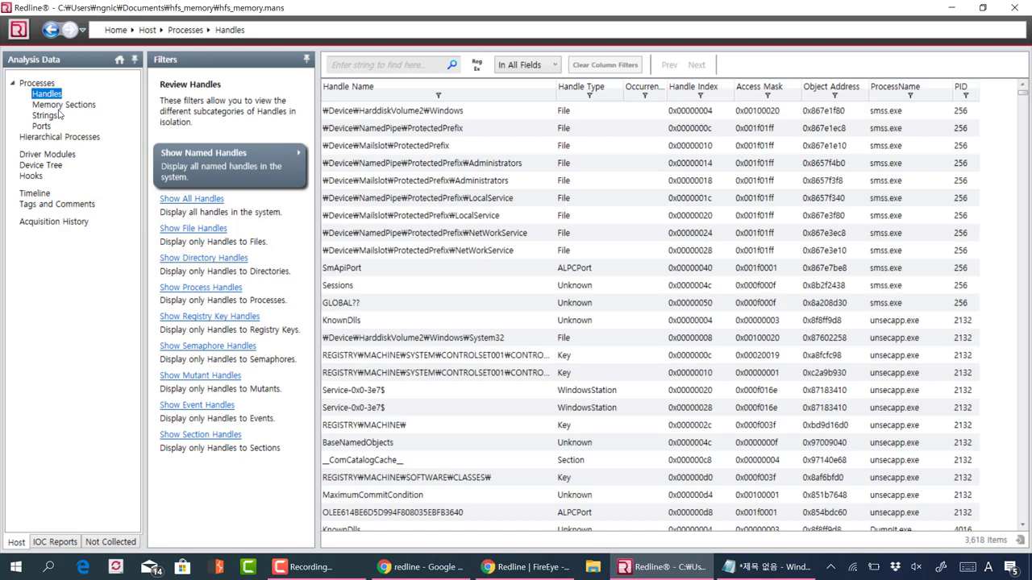
click(59, 106)
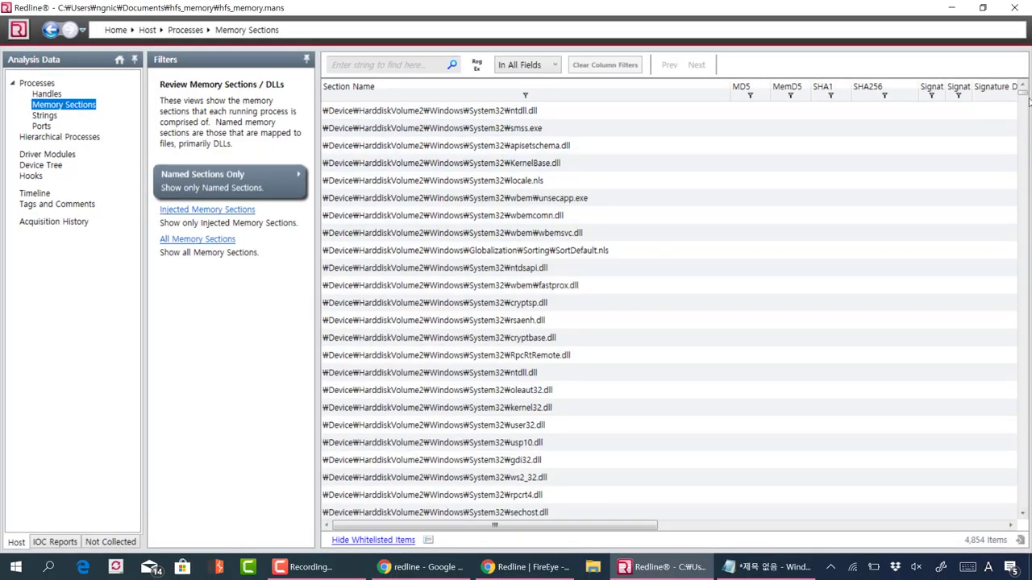
drag(1022, 95, 1013, 298)
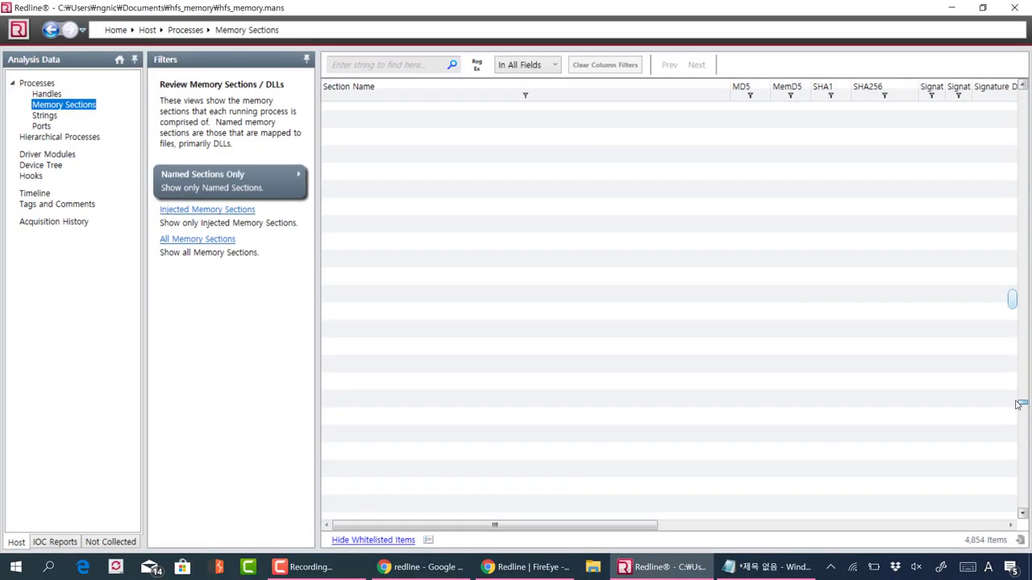
drag(1018, 405, 1014, 428)
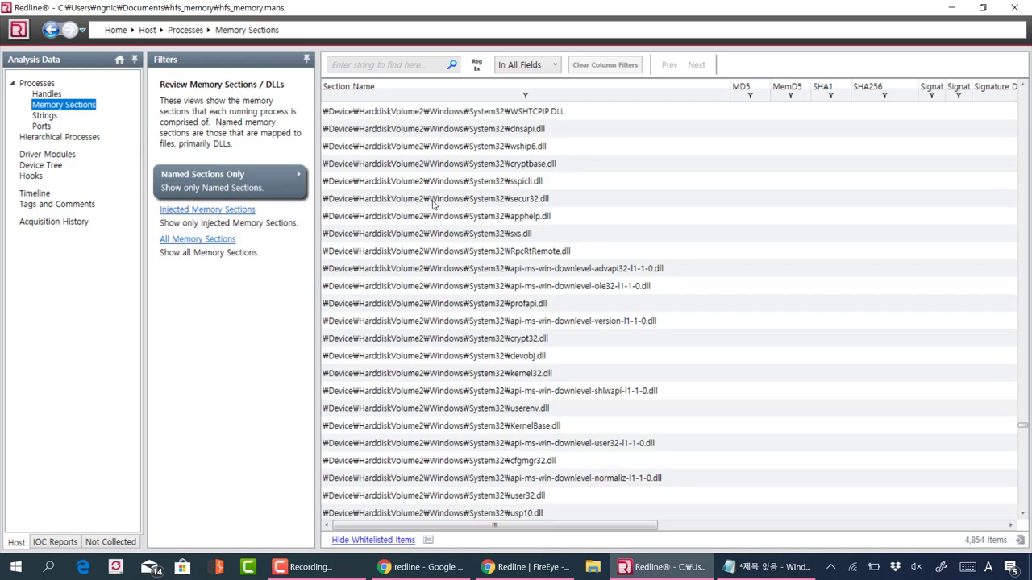
scroll(536, 251, down, 7)
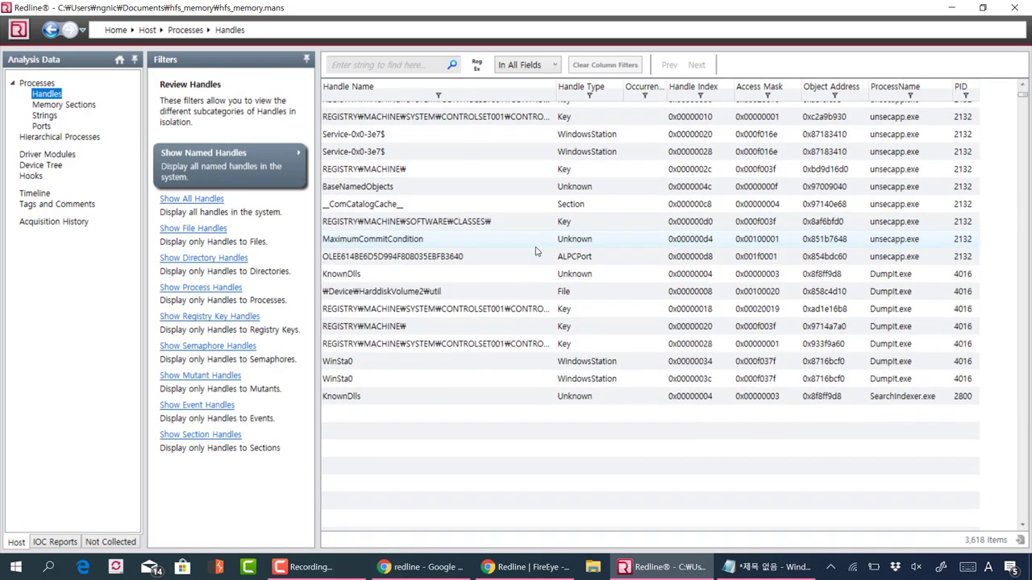